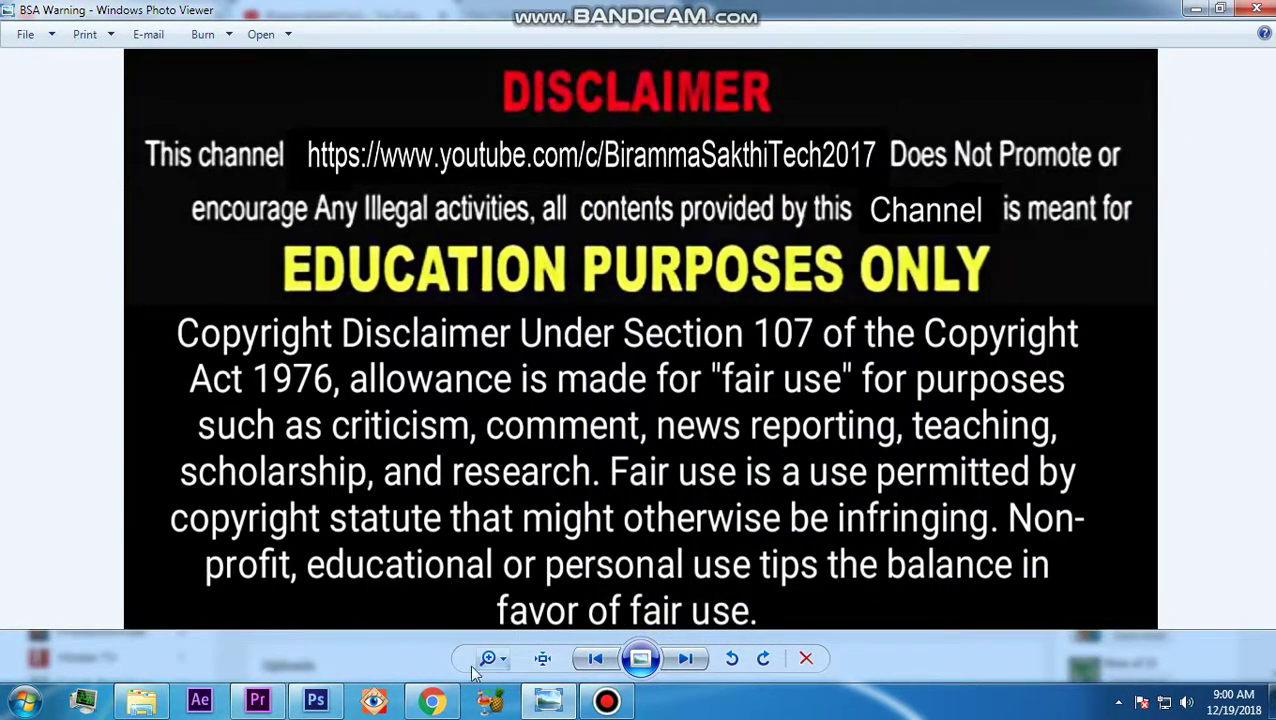
Switch from the disclaimer image in Photo Viewer to the YouTube channel page in Chrome
click(431, 700)
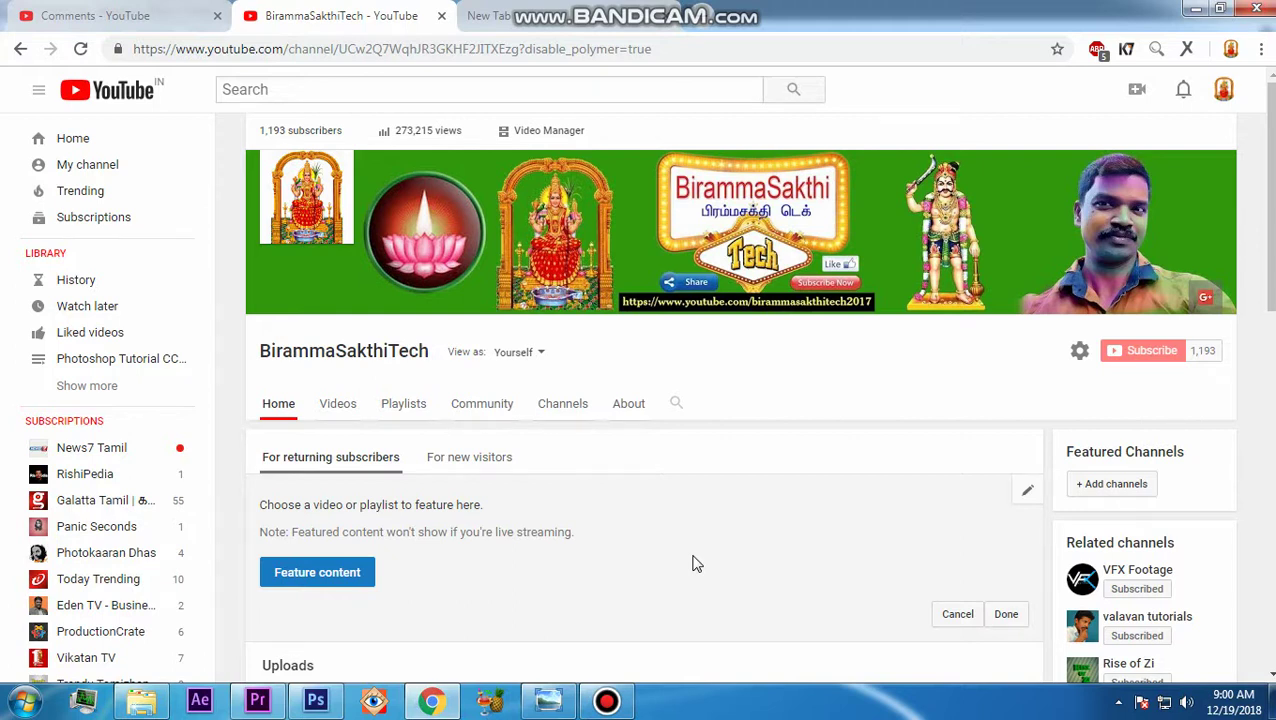
click(156, 22)
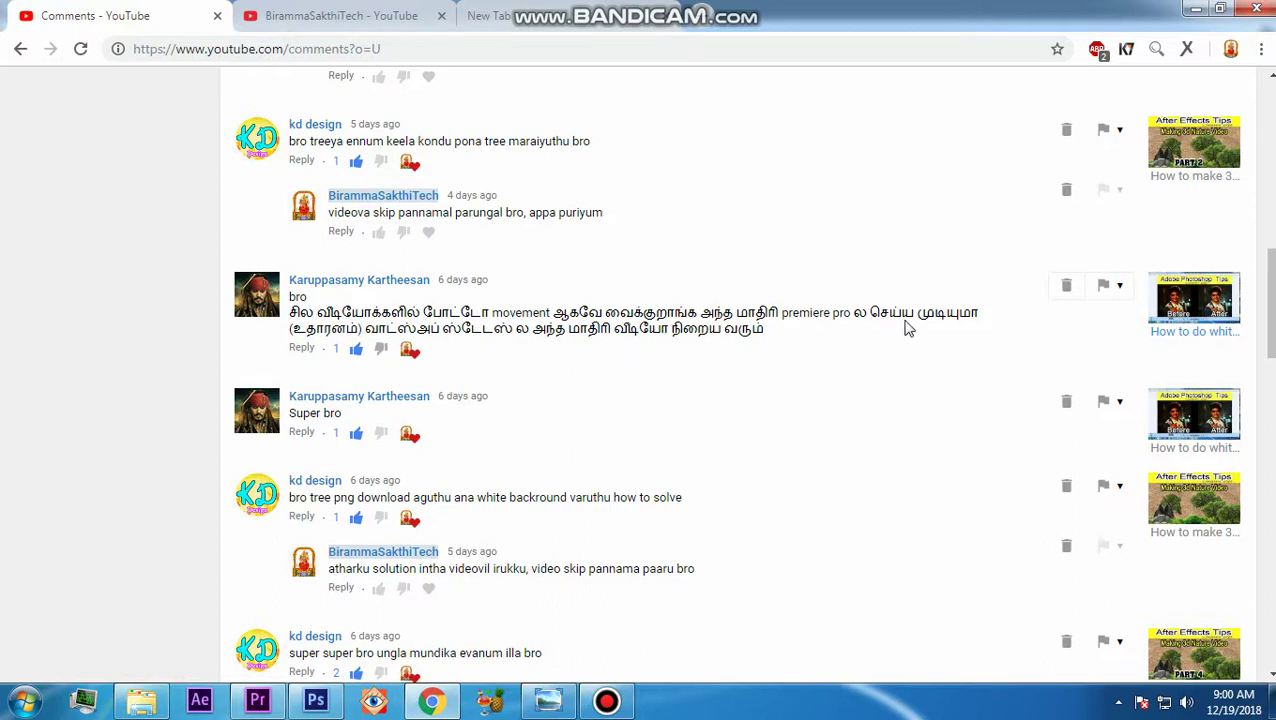
click(382, 17)
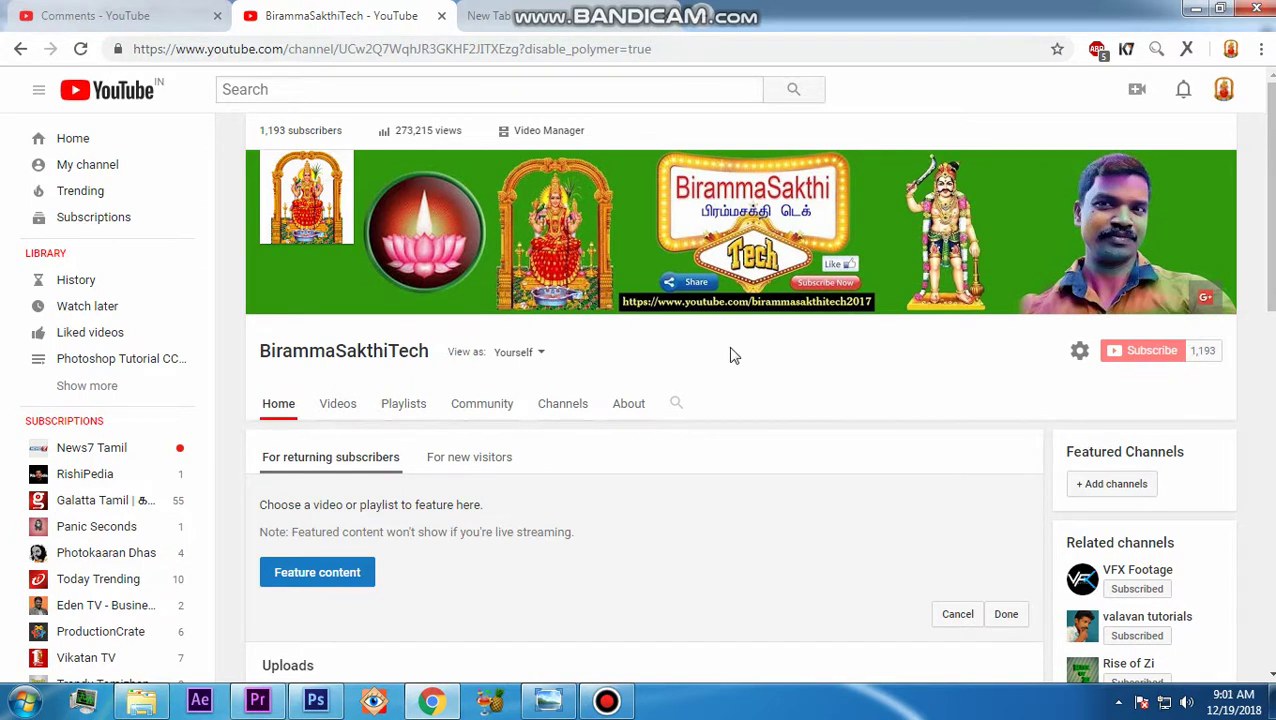
Look over the channel's Community poll, then go back to the Comments - YouTube tab
click(490, 413)
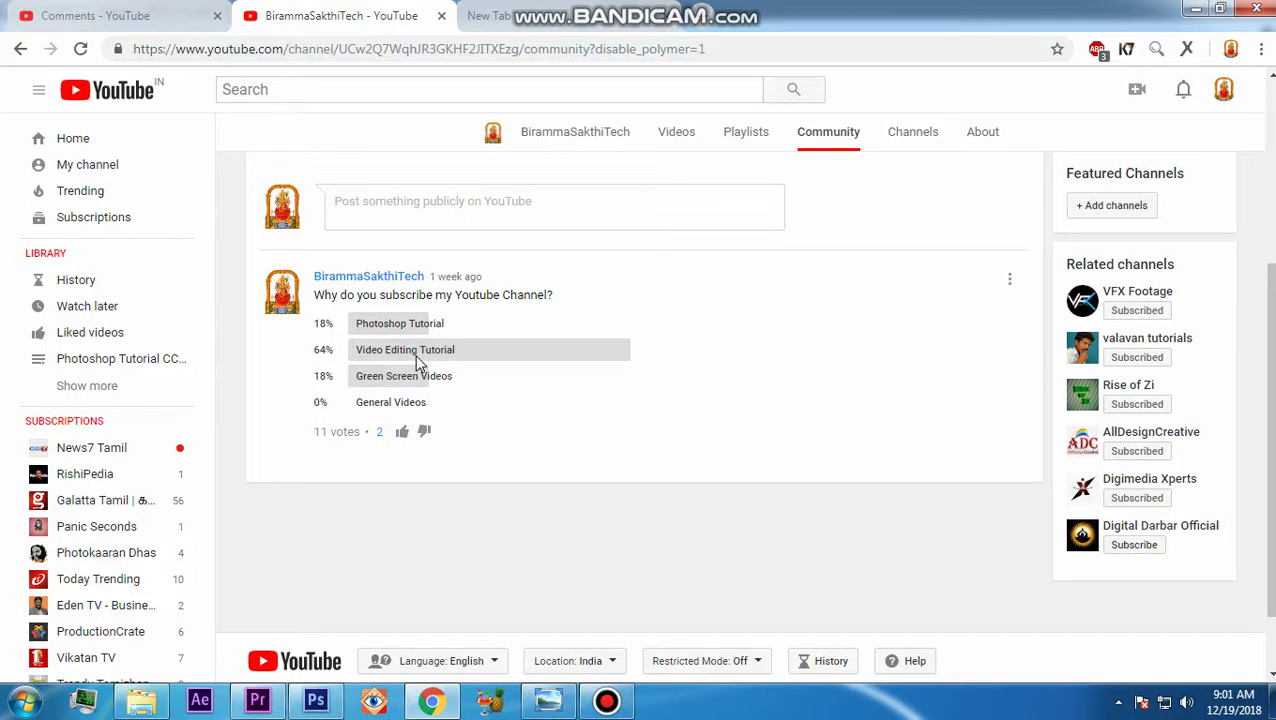
click(148, 10)
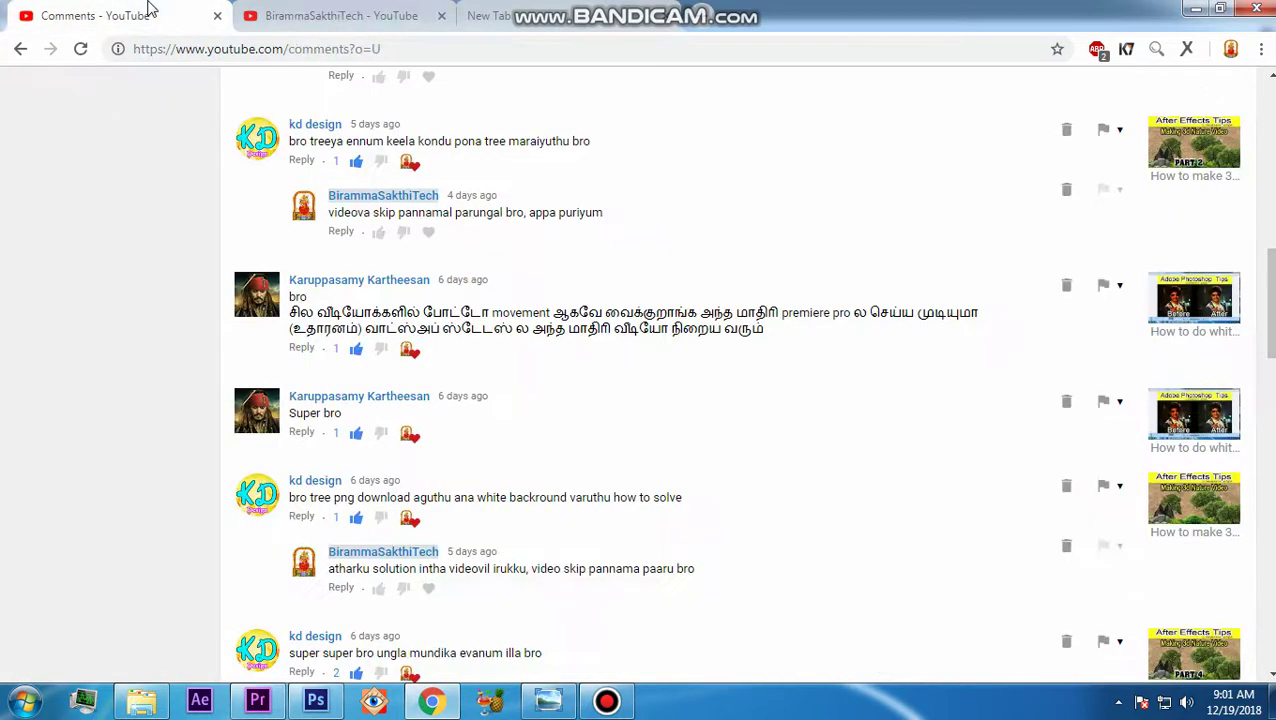
Read further down the YouTube comments, then bring the Premiere Pro project back up
click(277, 702)
click(279, 703)
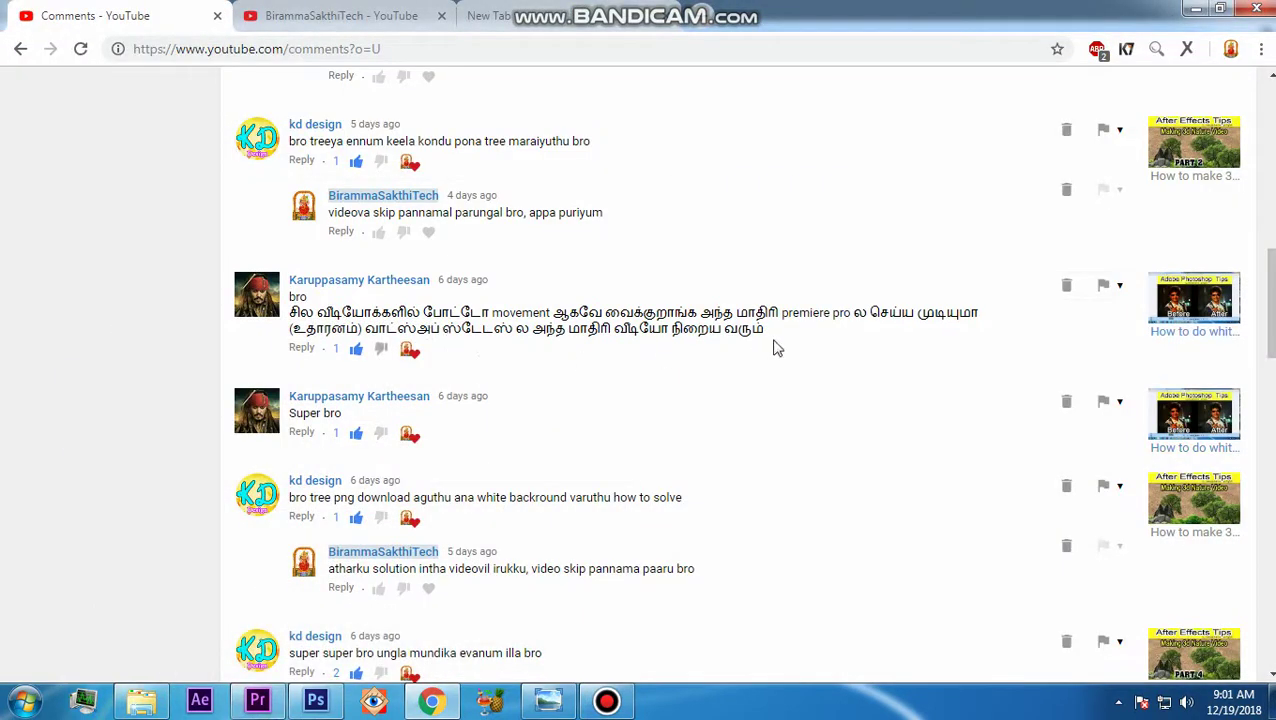
drag(1273, 312, 1273, 343)
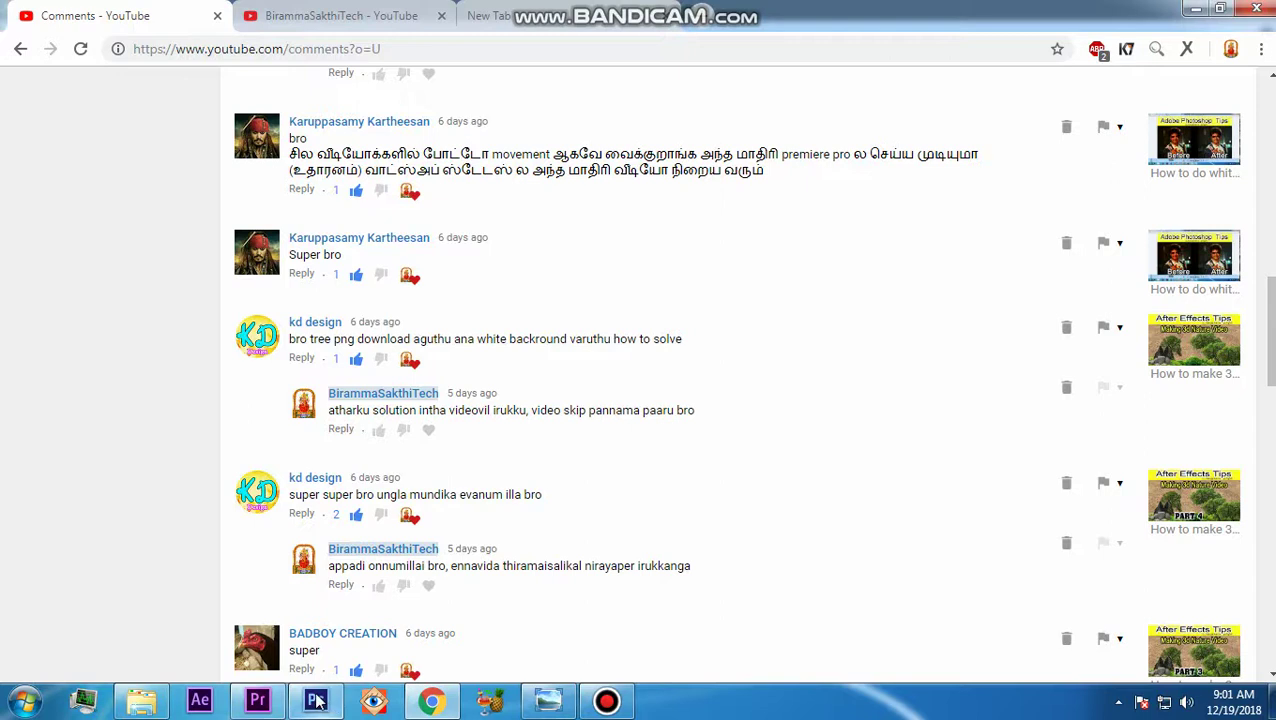
click(257, 701)
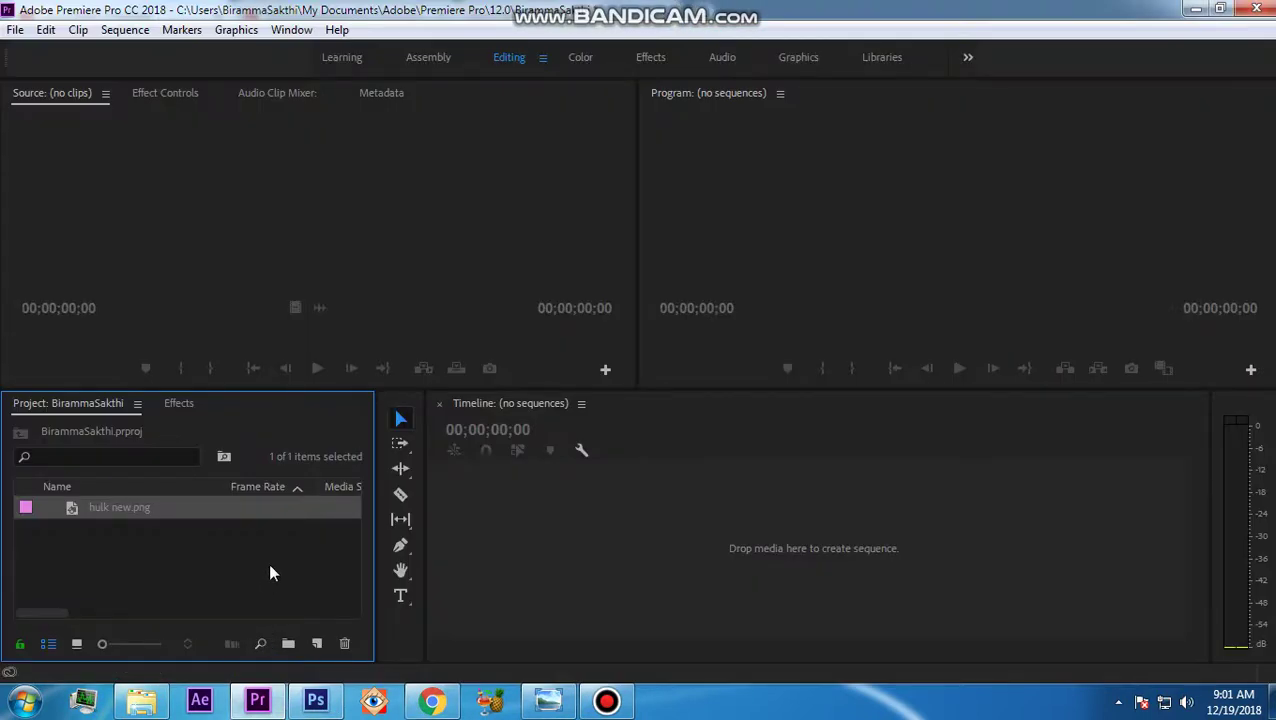
Create a new sequence named 'test' with the AVCHD 1080p25 preset
key(ctrl+n)
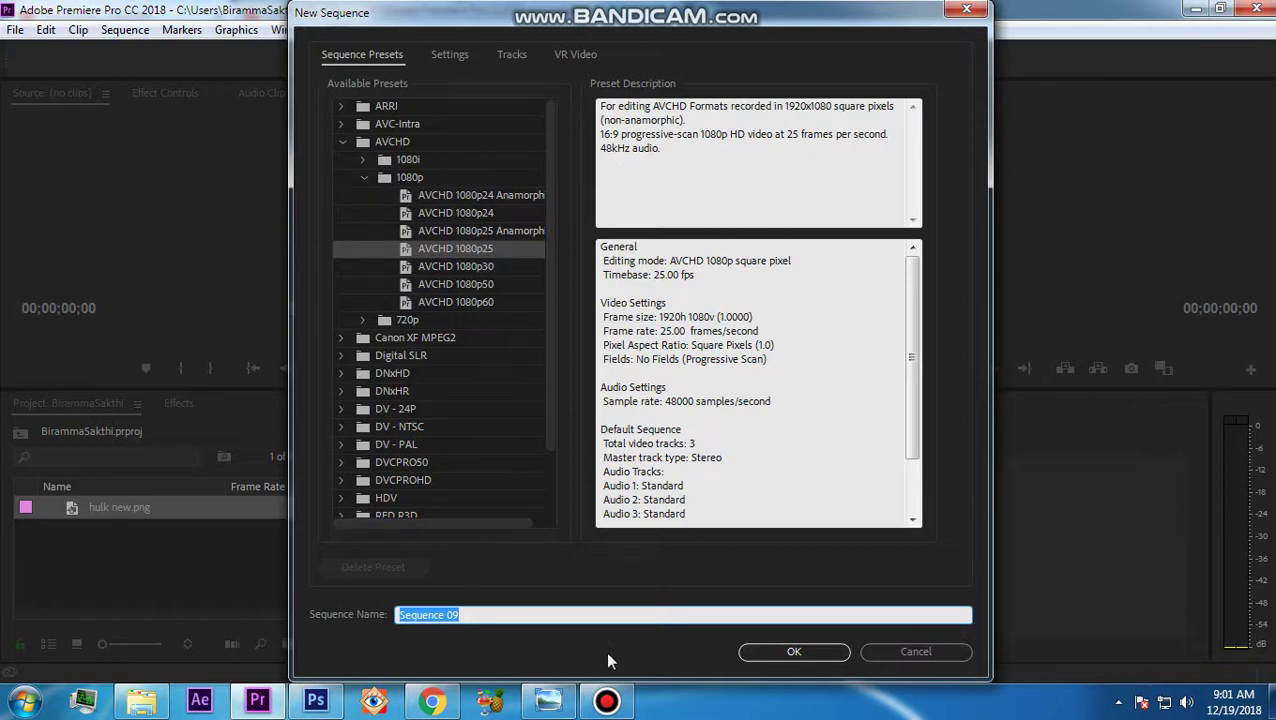
text(t)
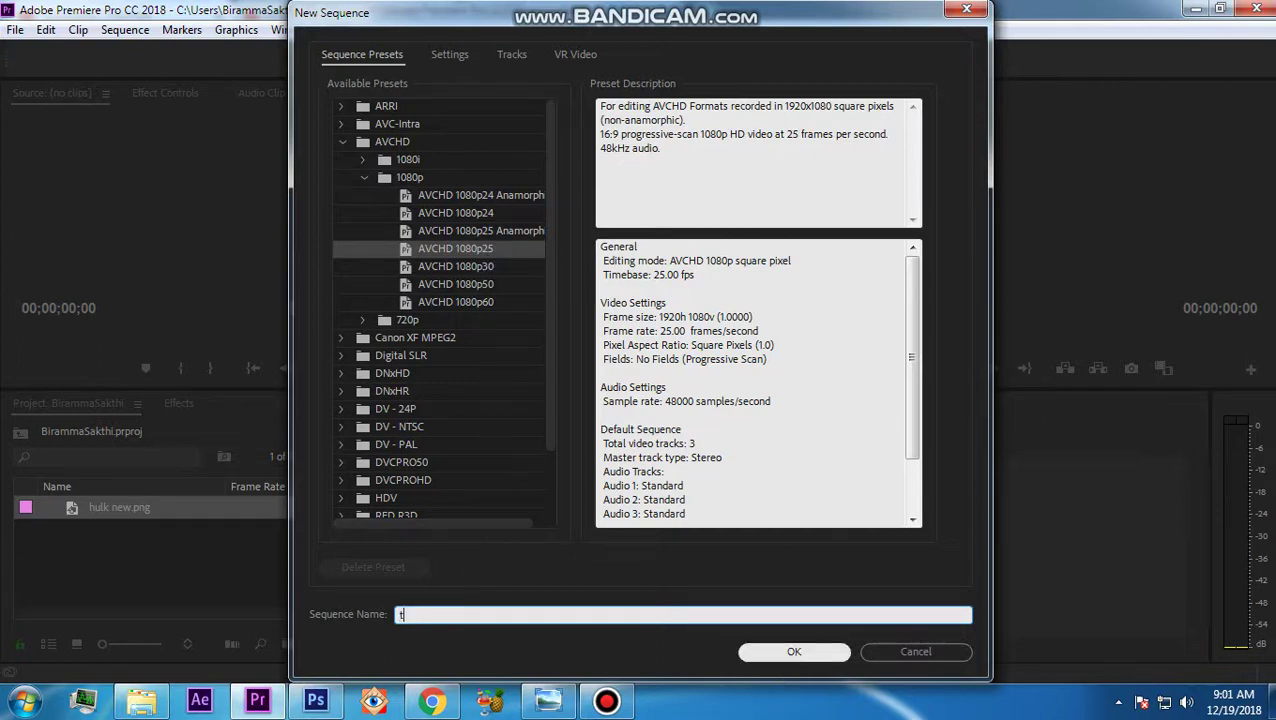
text(est)
click(790, 645)
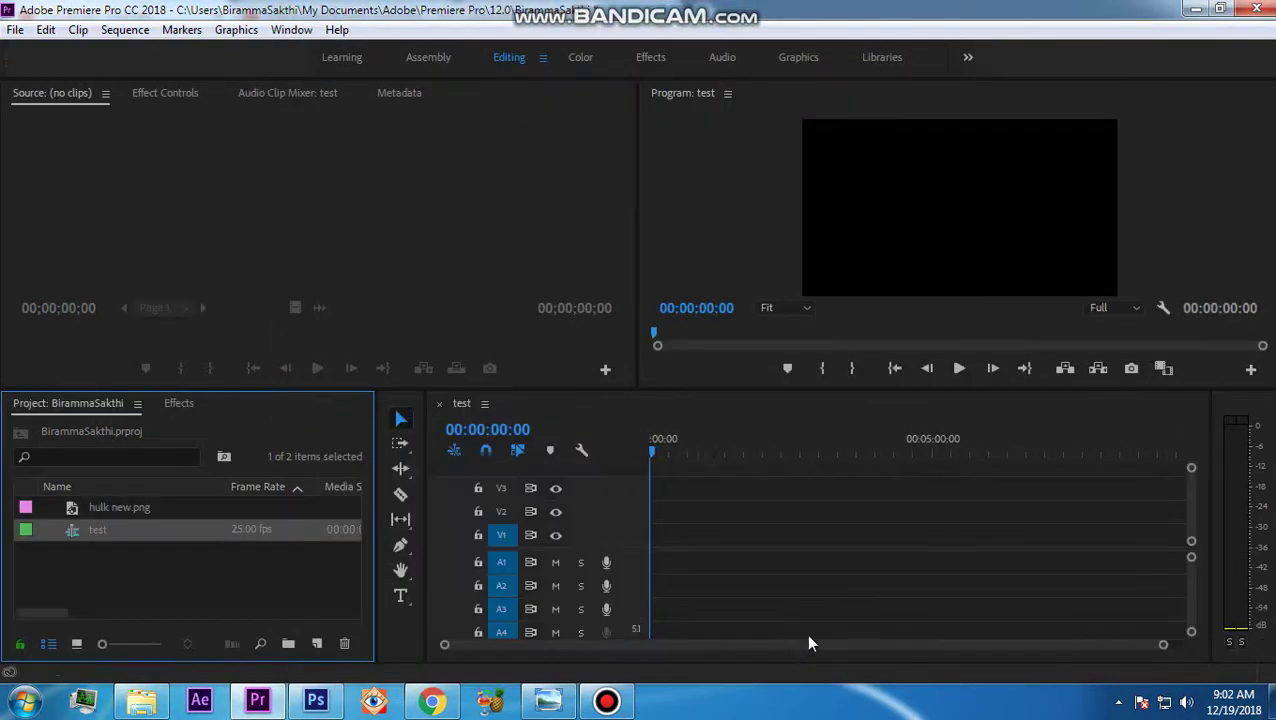
Place hulk new.png at the start of the test timeline and zoom in on the clip
click(73, 508)
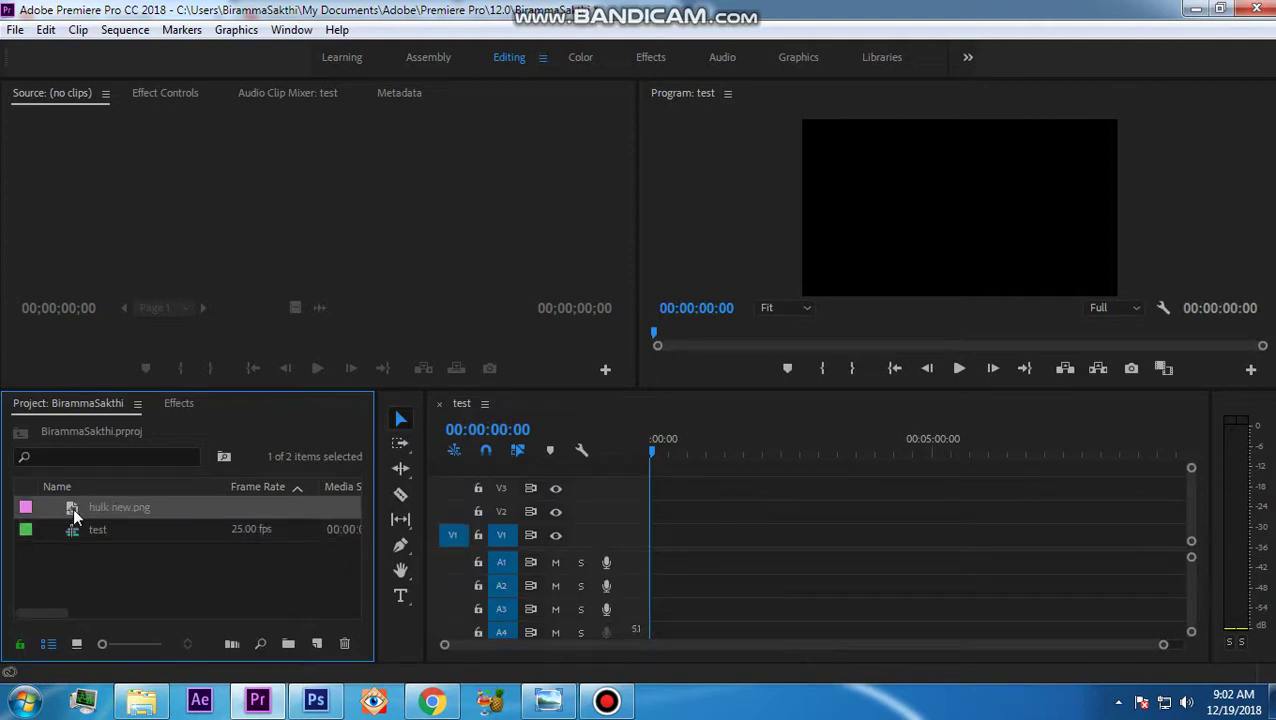
drag(72, 507, 660, 520)
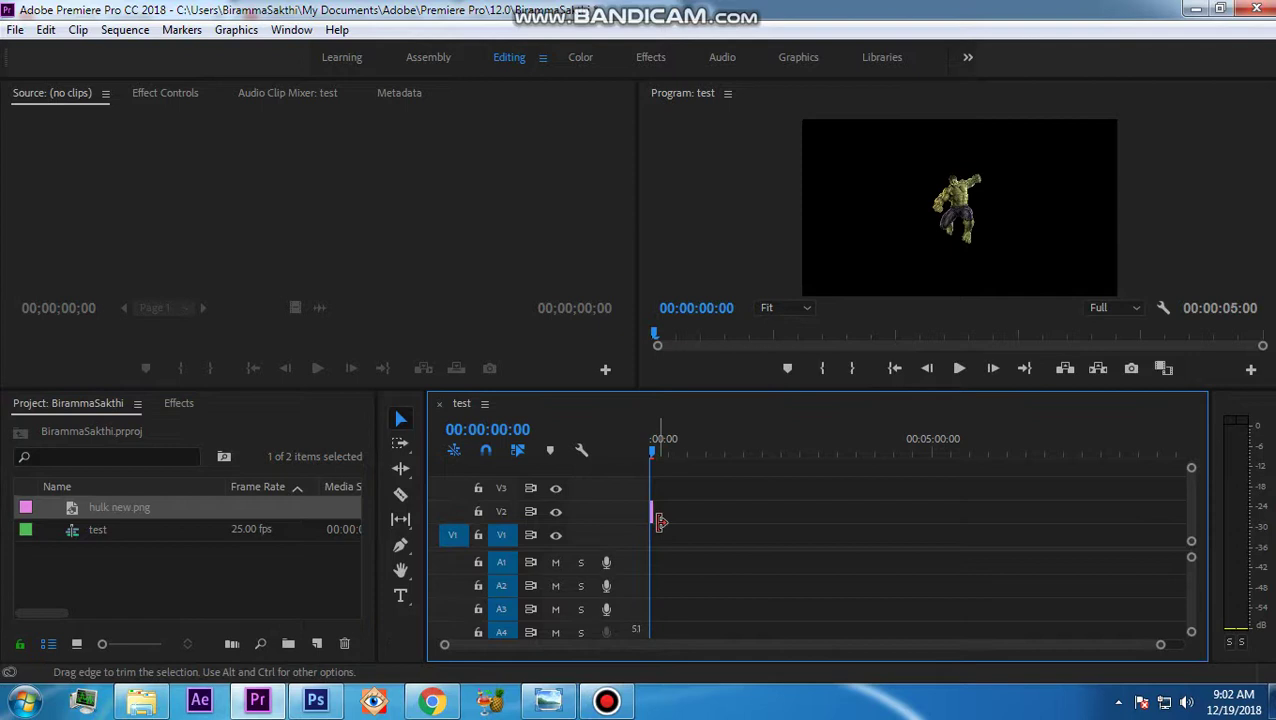
drag(1159, 645, 618, 646)
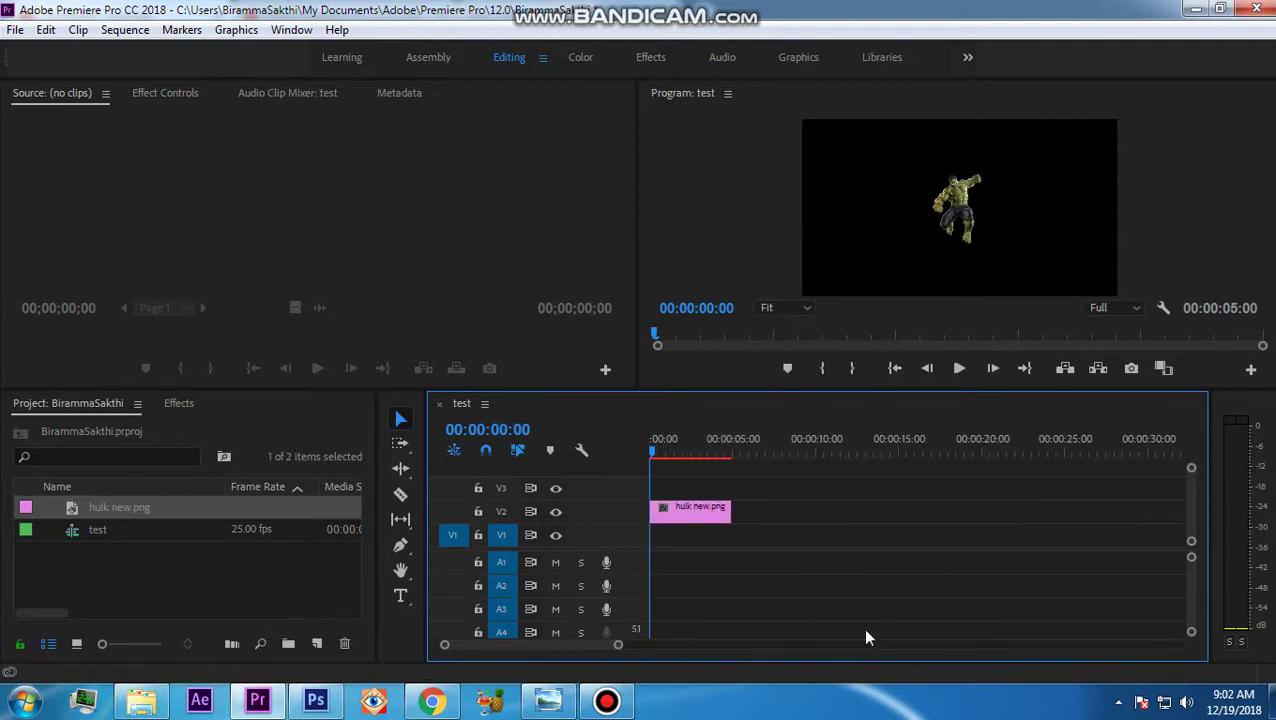
Scale the Hulk clip to frame size and show its Effect Controls
right_click(702, 518)
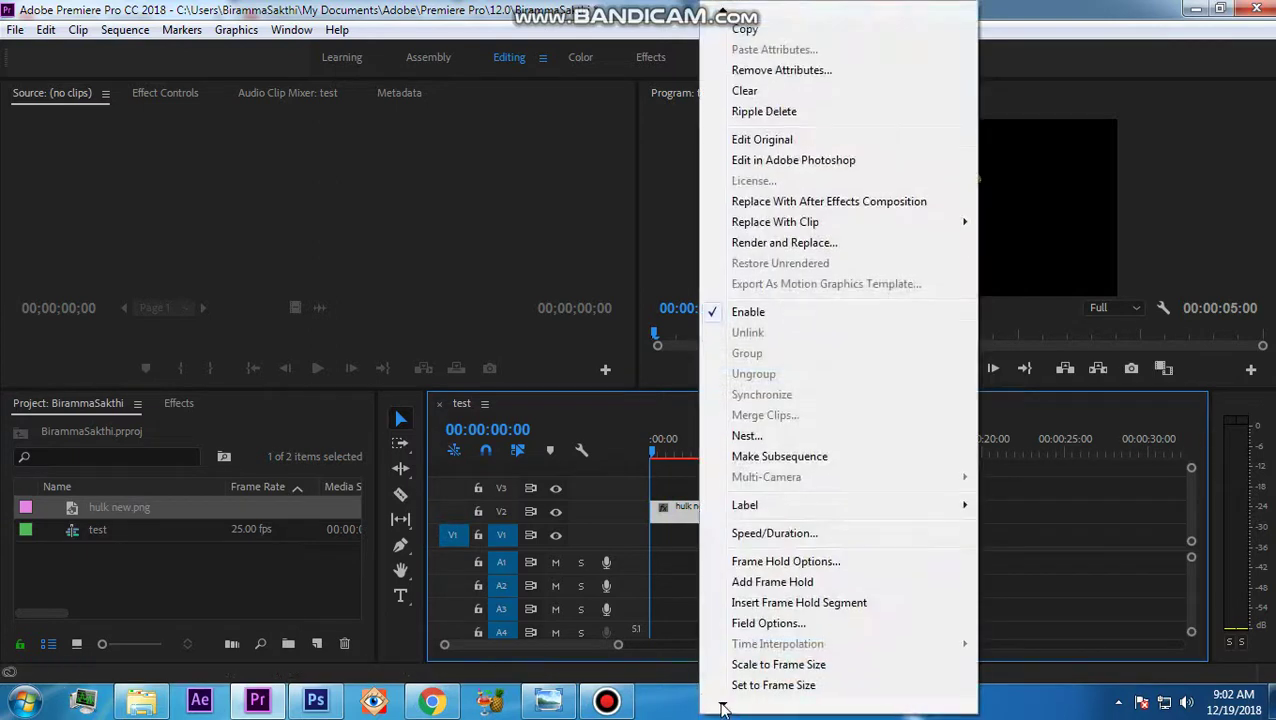
click(745, 664)
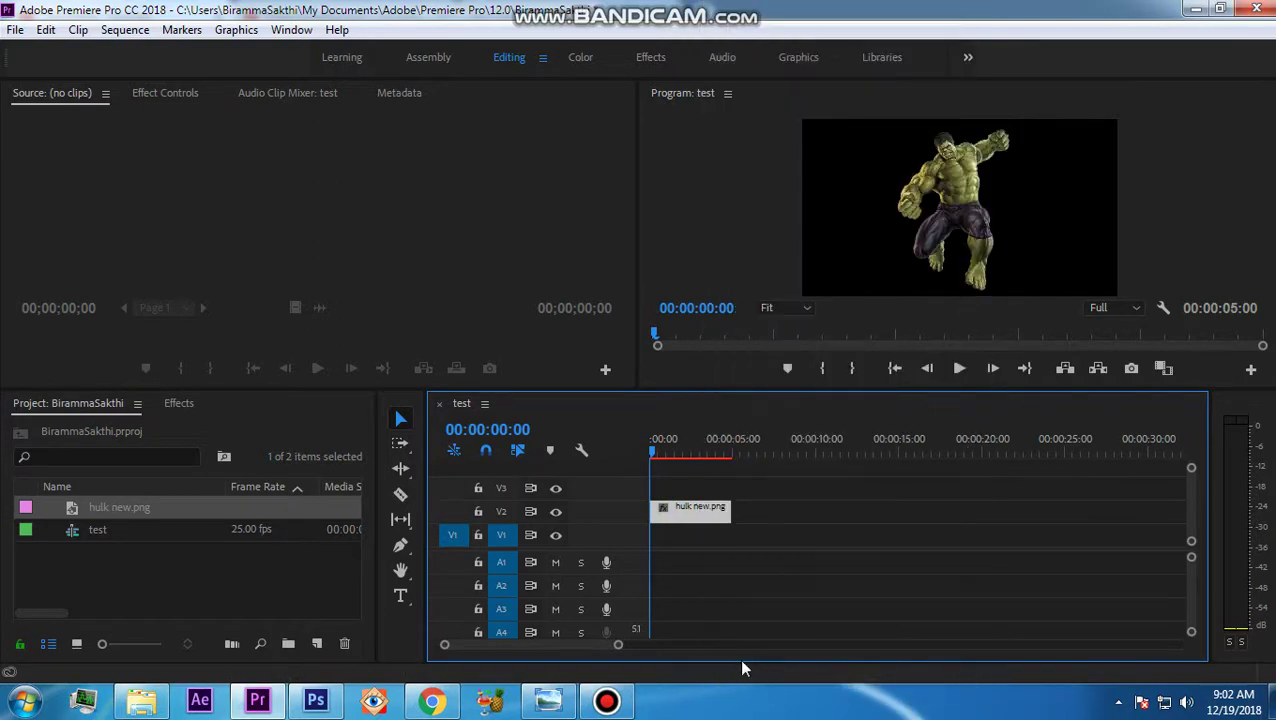
click(182, 100)
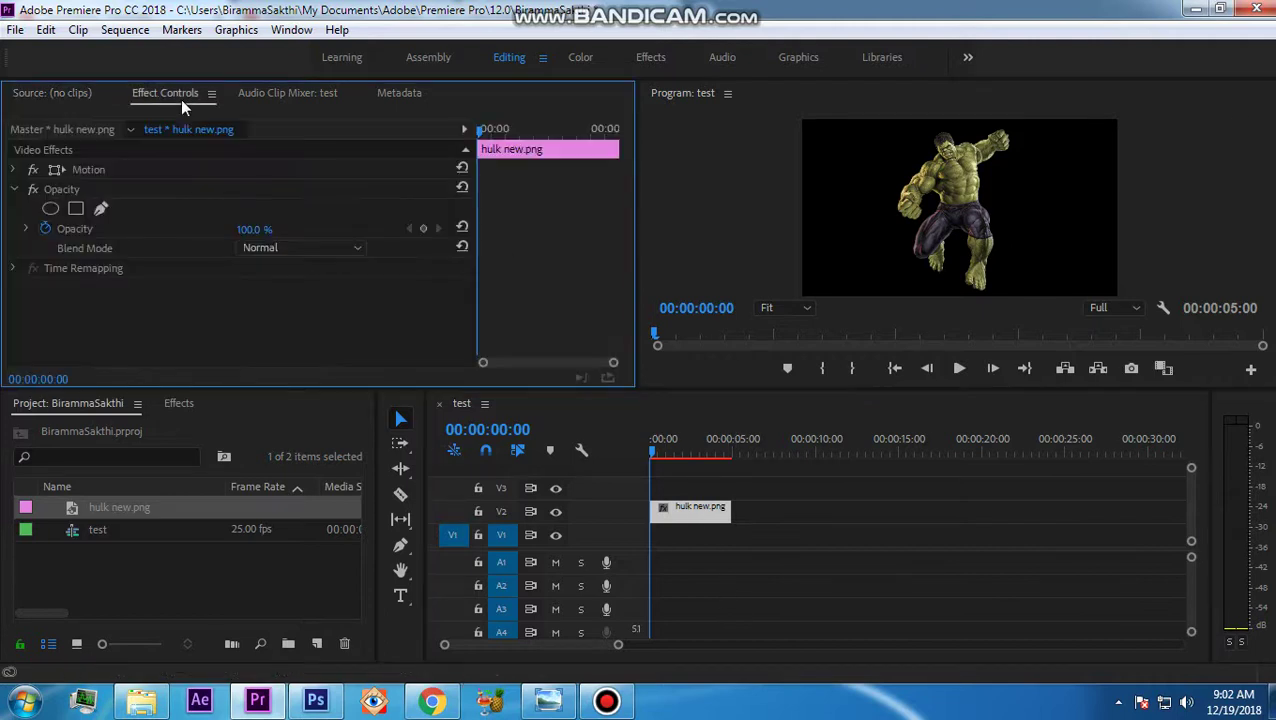
Bring up the Effect Controls panel and expand the hulk clip's Motion properties
click(291, 30)
mouse_move(310, 42)
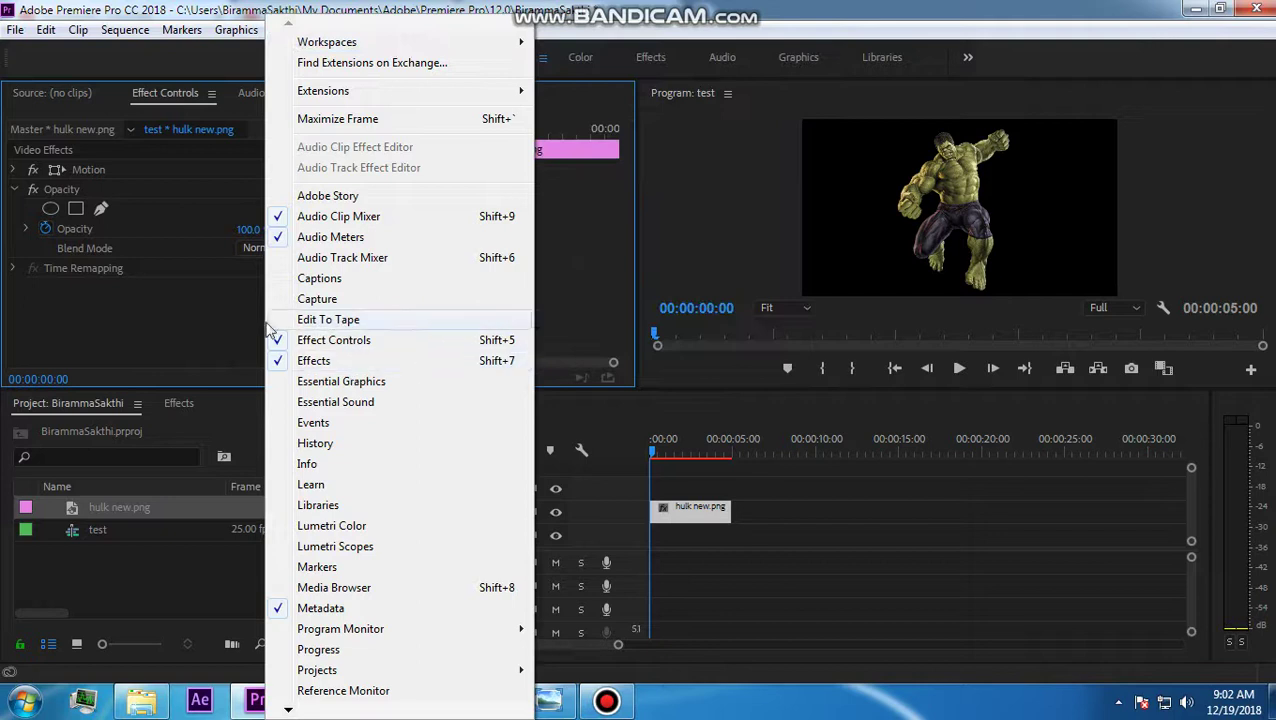
click(334, 340)
click(45, 170)
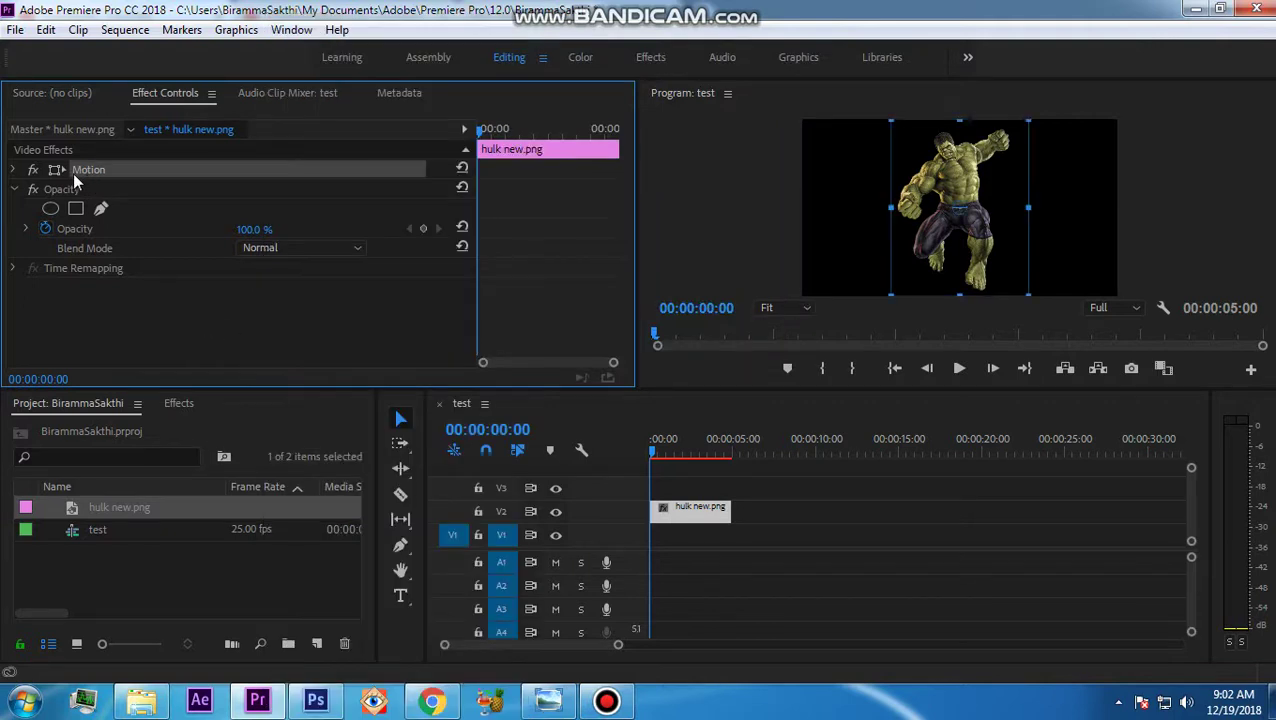
click(13, 170)
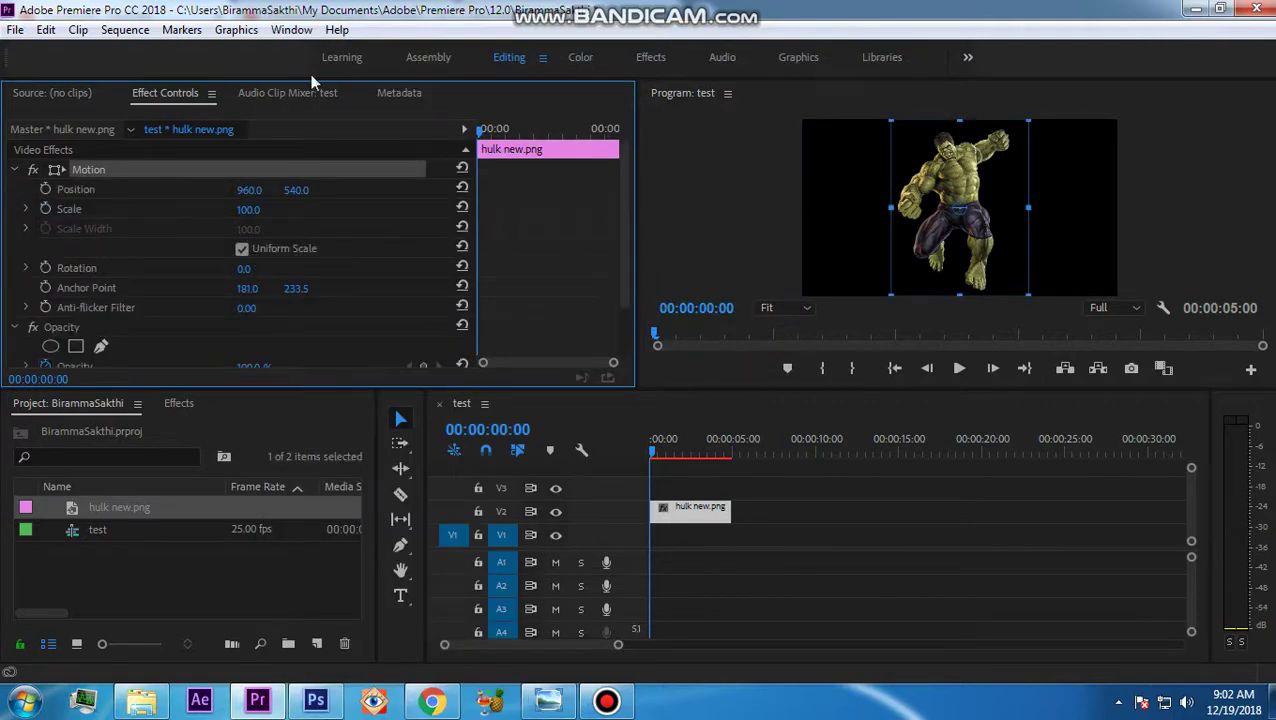
Set Scale to 85 and add a first-frame Position keyframe at 960, 540
click(250, 212)
text(85)
key(Return)
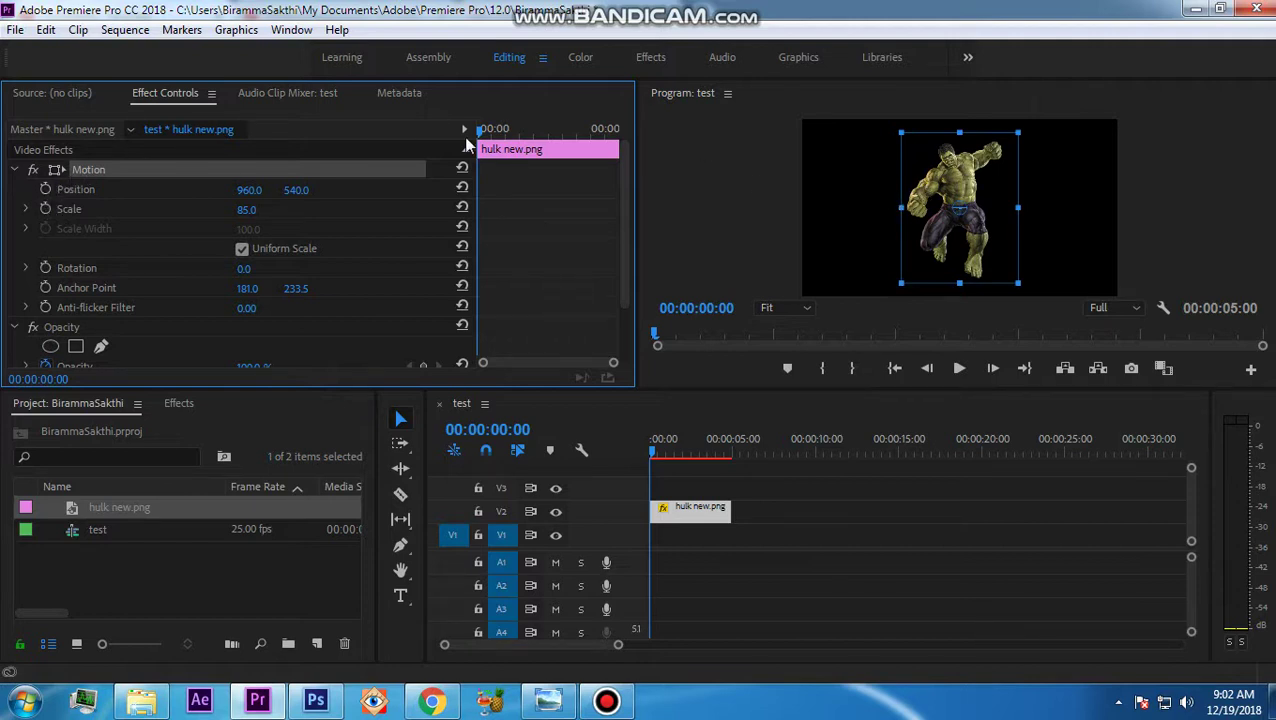
click(45, 189)
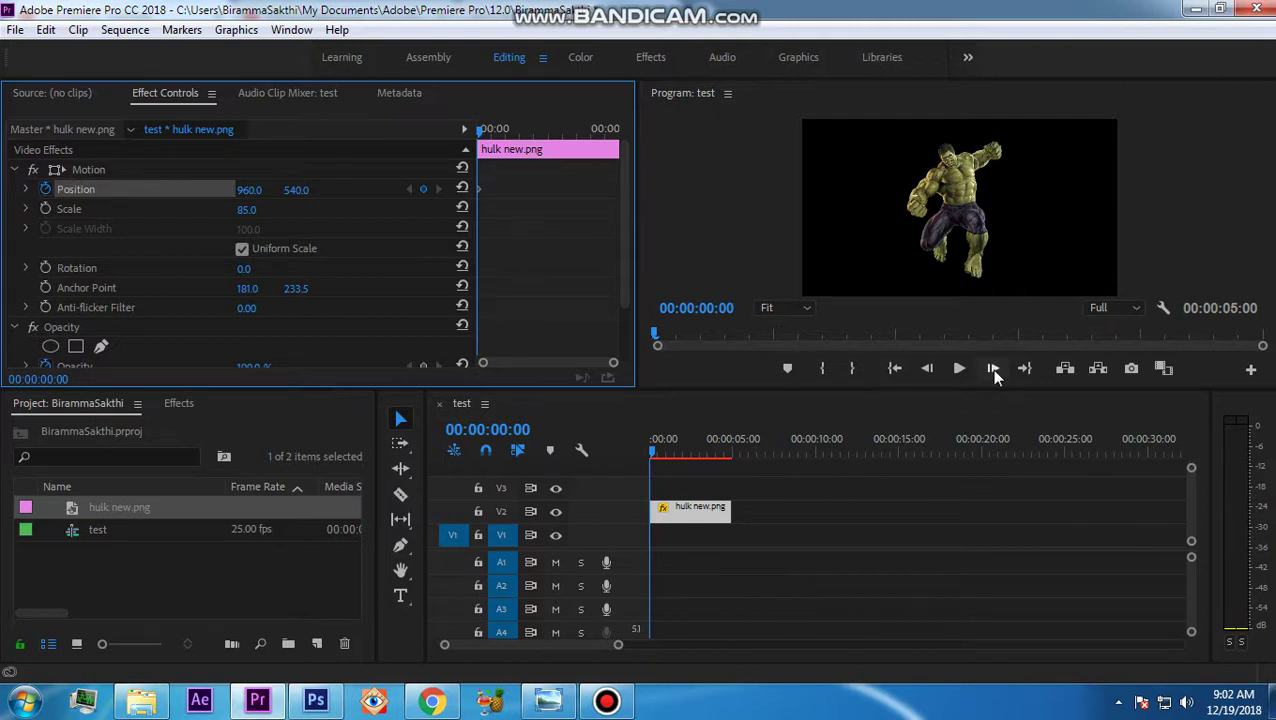
click(993, 369)
Add jitter Position keyframes at frames 3, 6 (920, 557.1) and 9 by nudging the Hulk
click(993, 369)
click(993, 369)
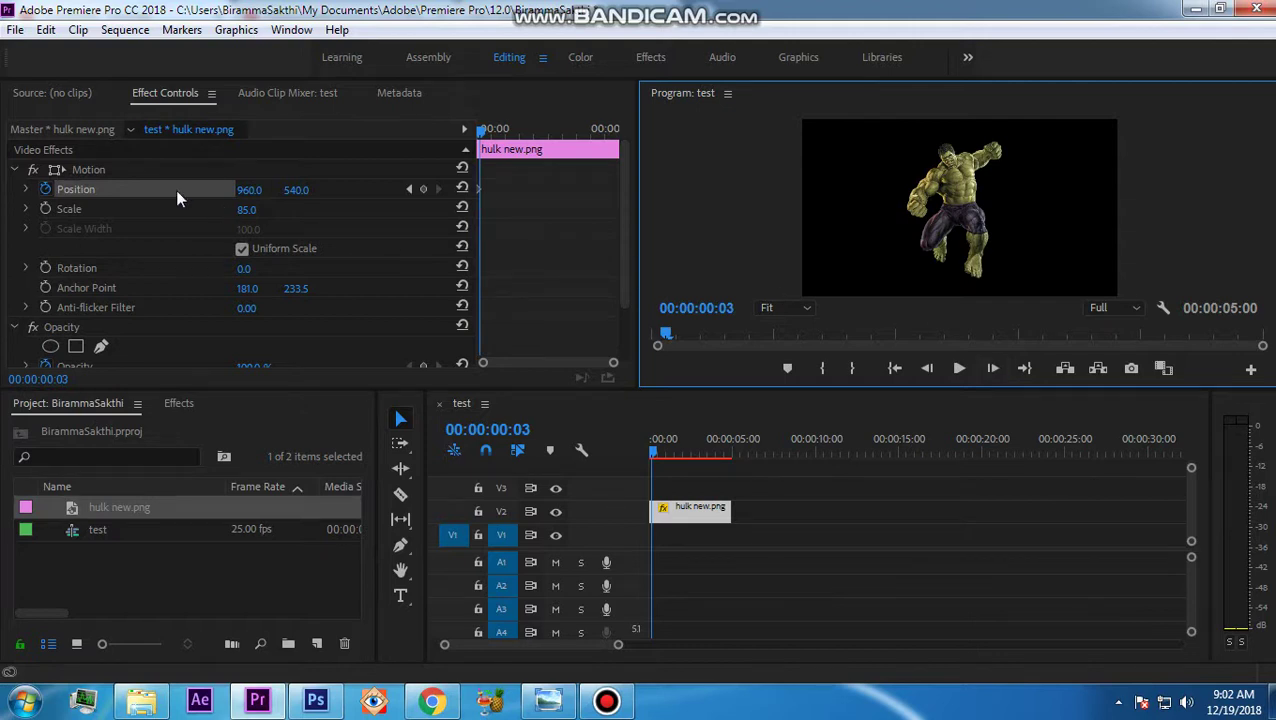
click(108, 168)
drag(968, 183, 974, 184)
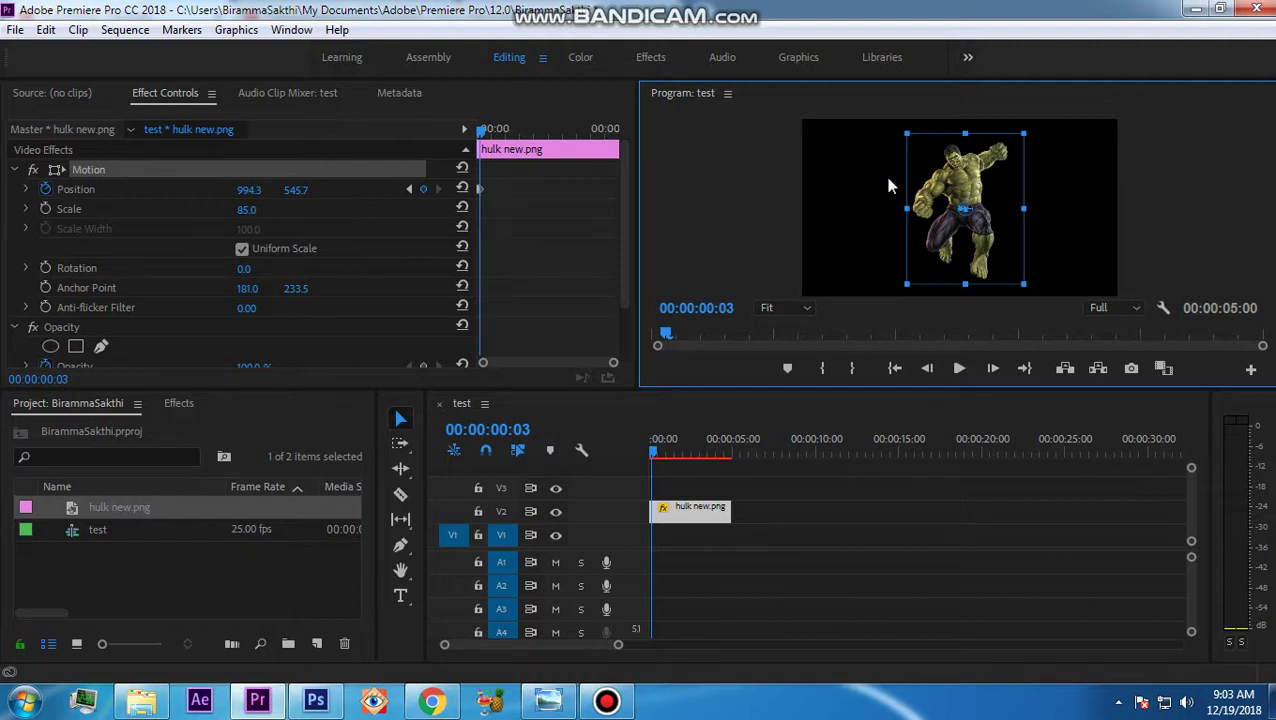
click(995, 368)
click(995, 368)
click(997, 368)
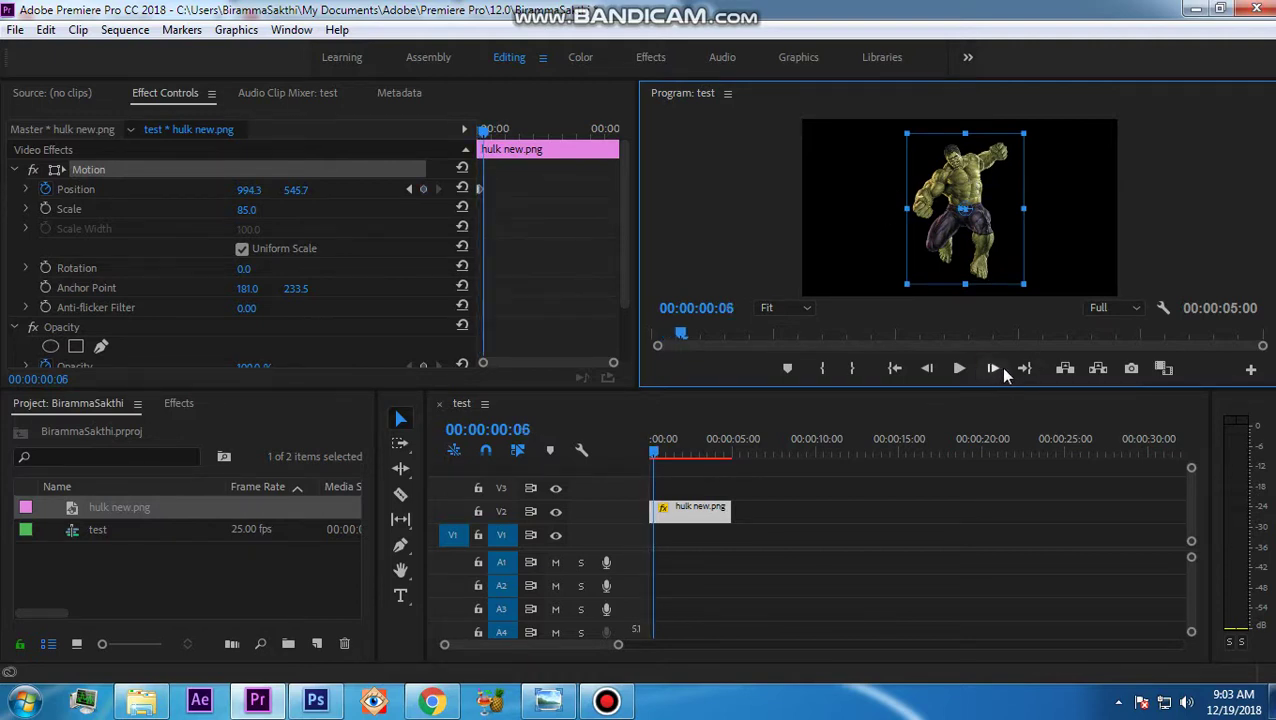
drag(992, 183, 980, 185)
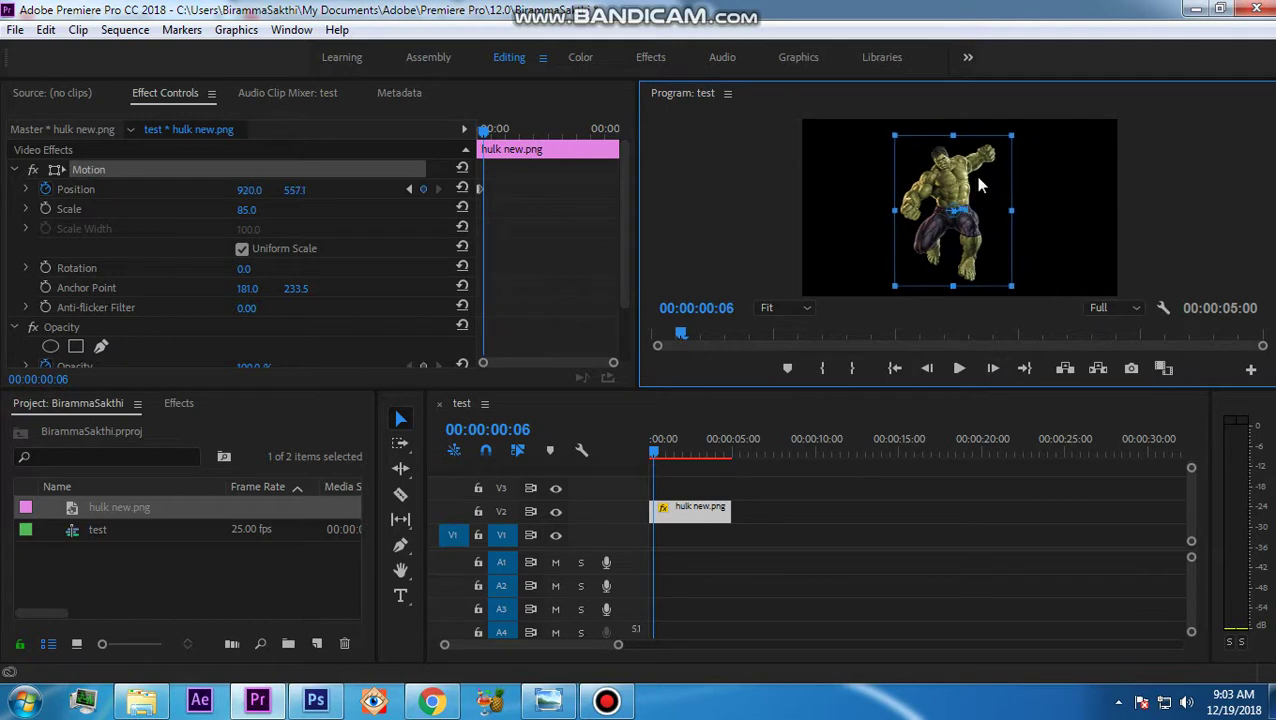
click(995, 370)
click(993, 368)
click(993, 368)
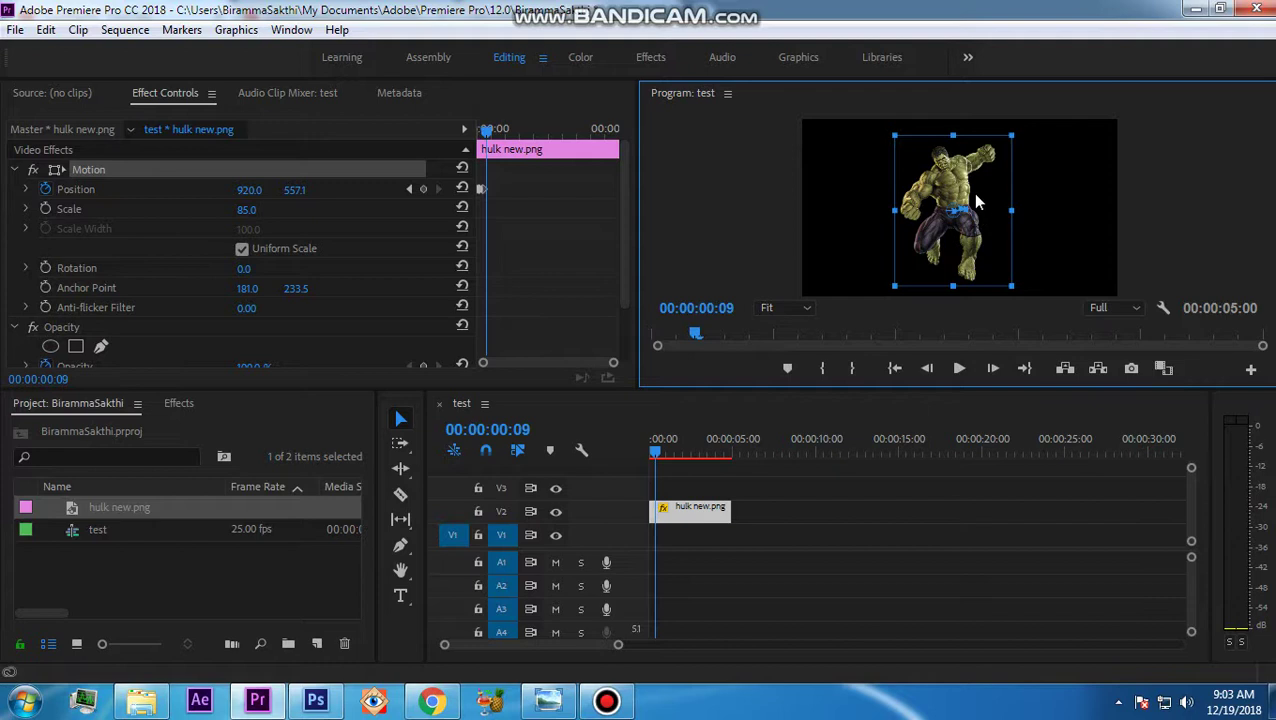
drag(955, 183, 959, 189)
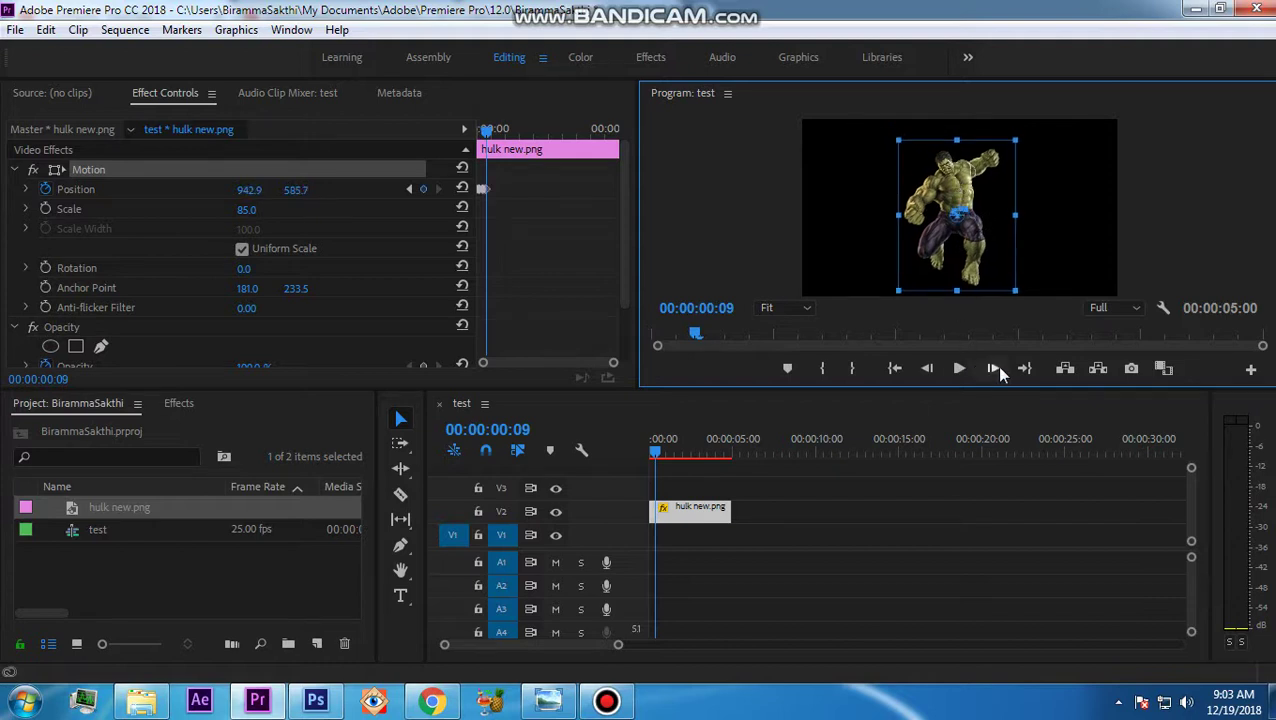
Continue the jitter with keyframes at frames 12, 15 and 18, ending at 1005.7, 545.7
click(993, 368)
click(993, 368)
click(993, 368)
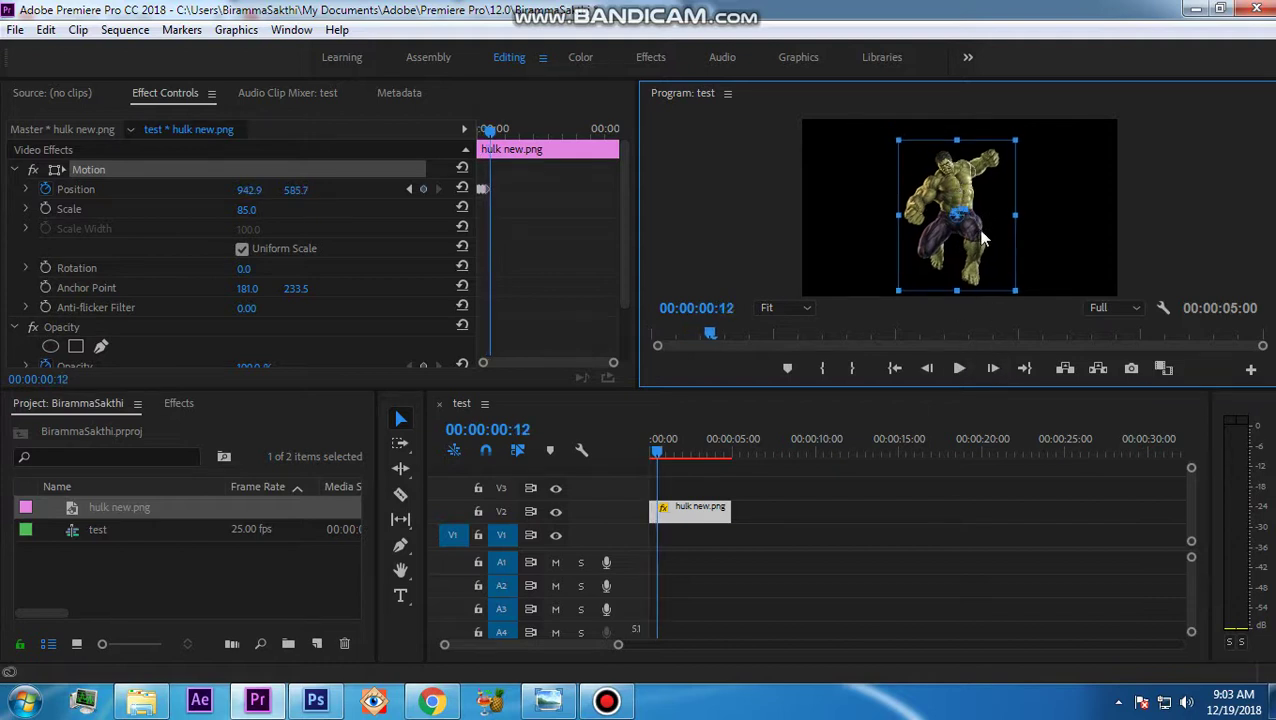
drag(972, 190, 979, 194)
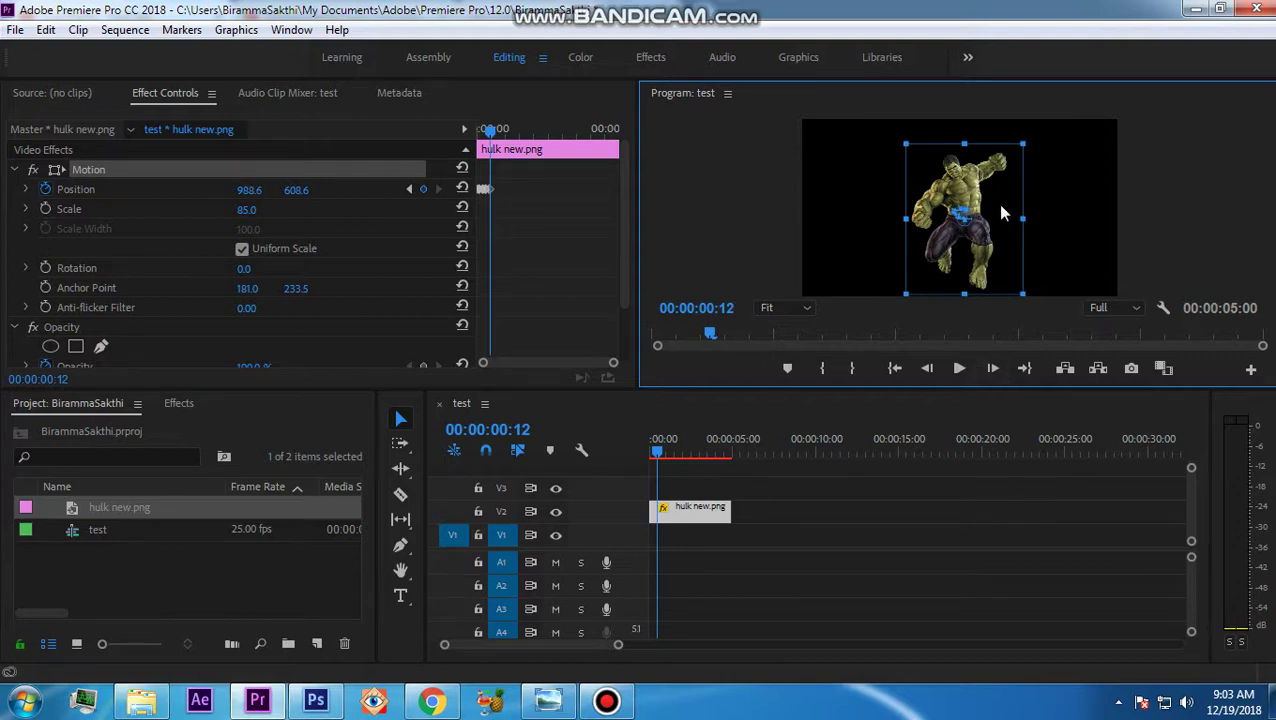
click(993, 369)
click(993, 369)
click(993, 369)
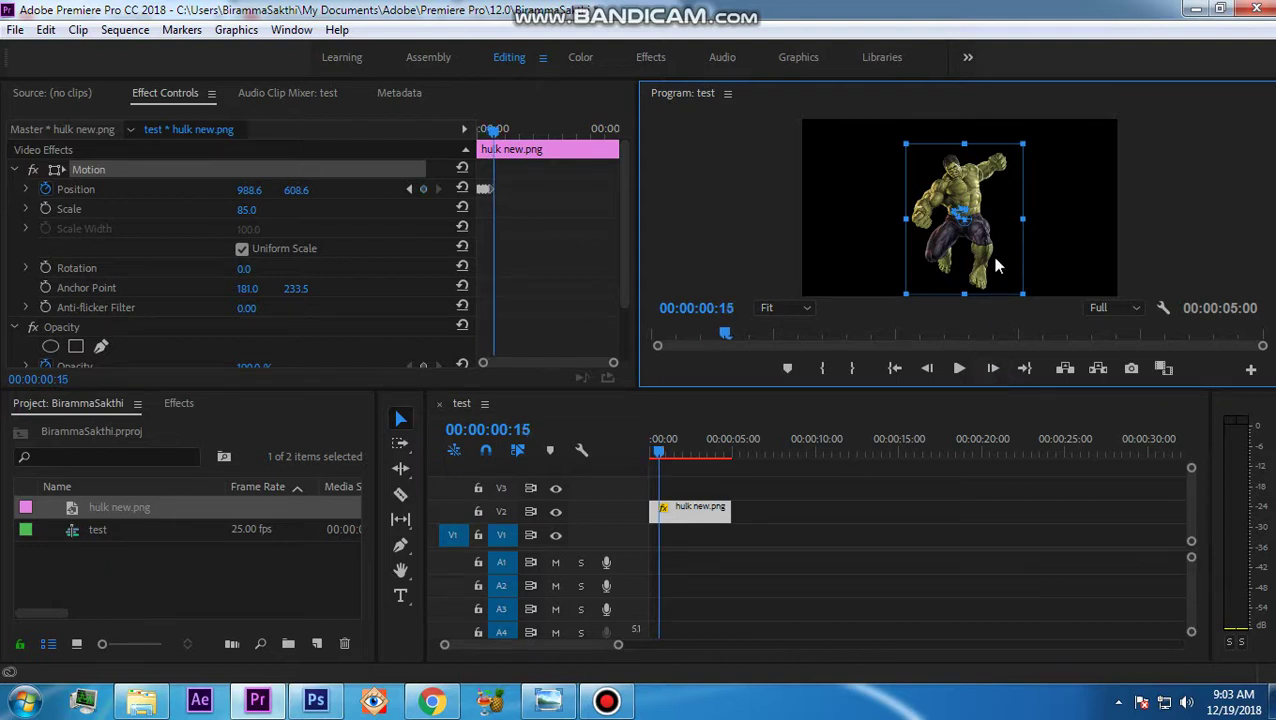
drag(974, 223, 980, 219)
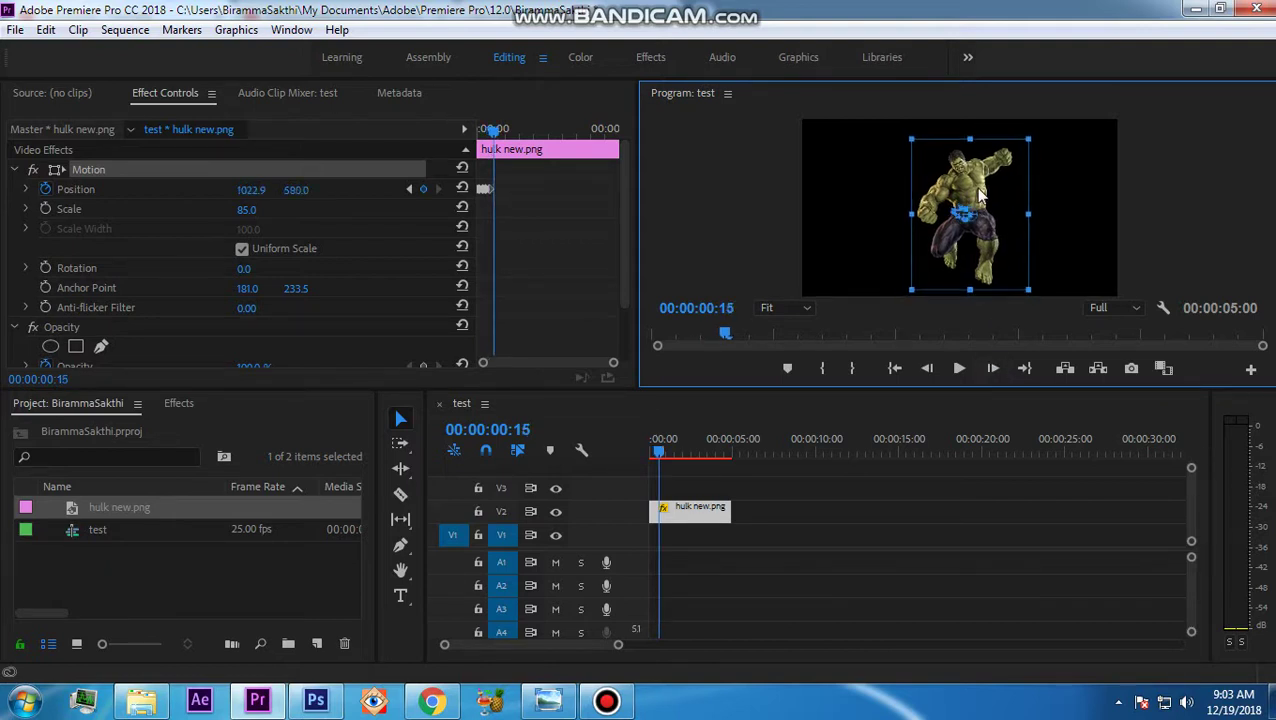
click(993, 369)
click(993, 369)
click(993, 369)
drag(982, 189, 979, 183)
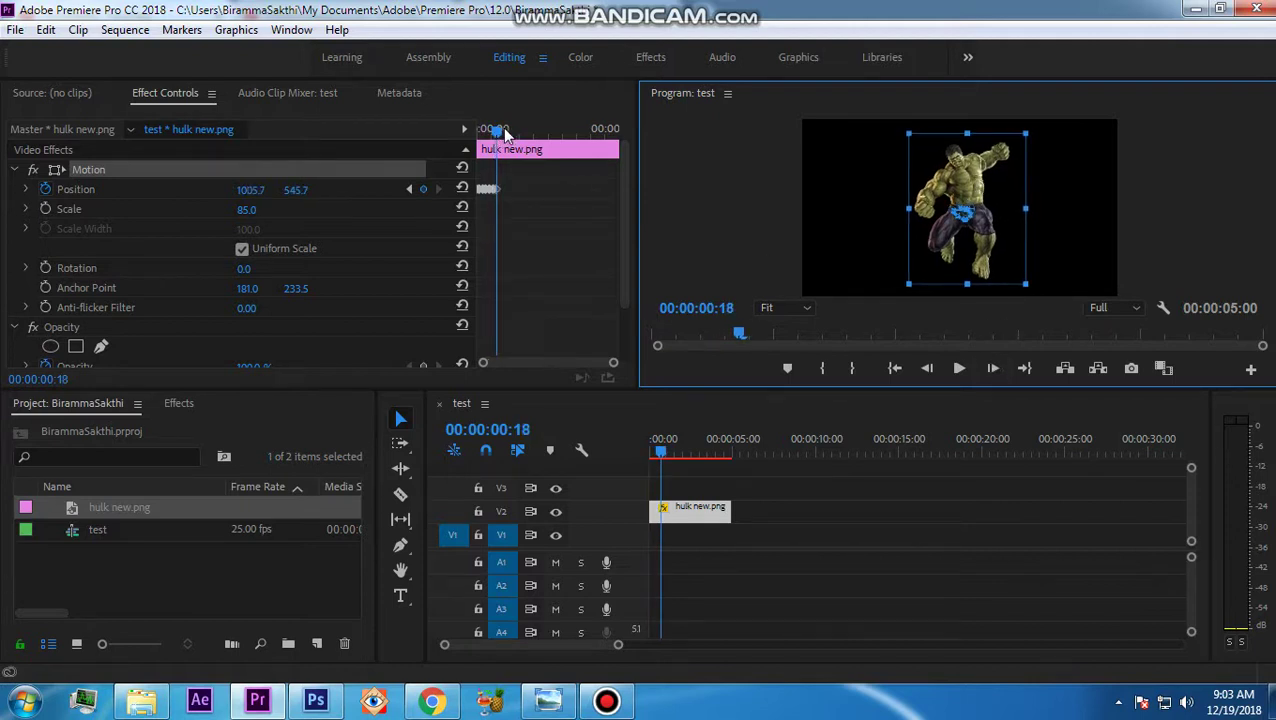
Play back the shake animation from the start of the sequence
drag(498, 132, 457, 133)
key(space)
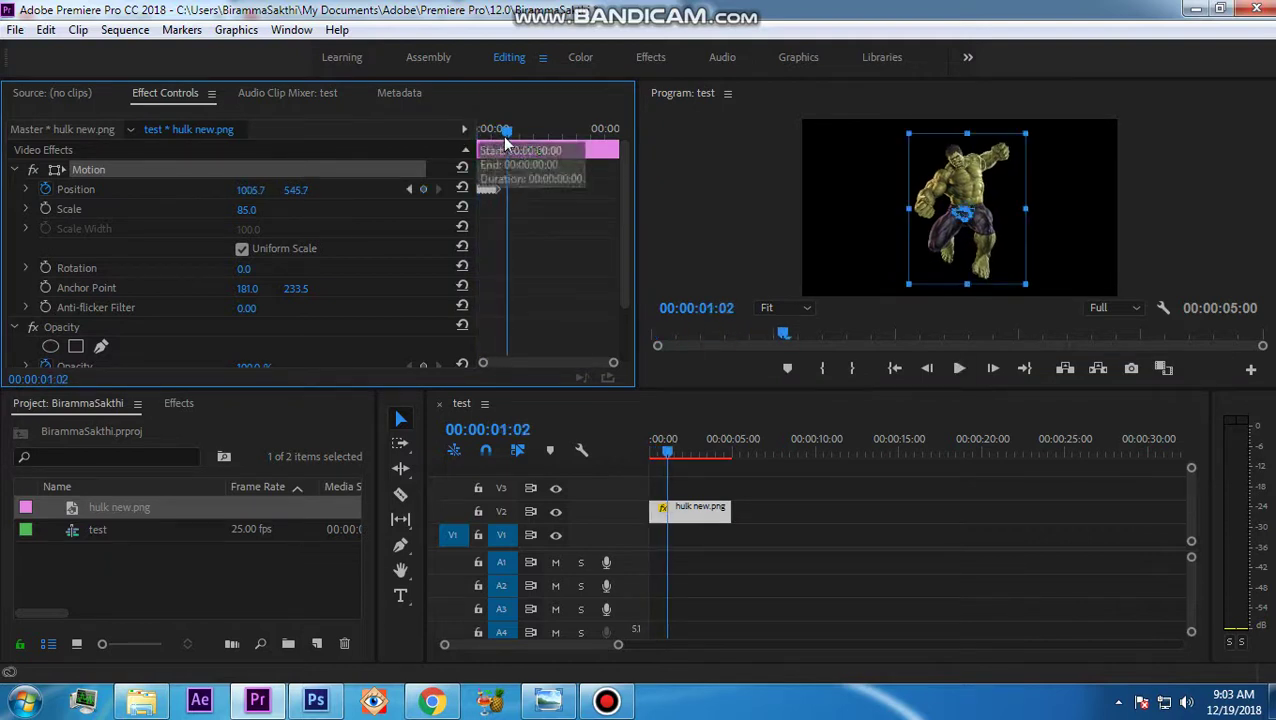
key(Home)
key(space)
key(space)
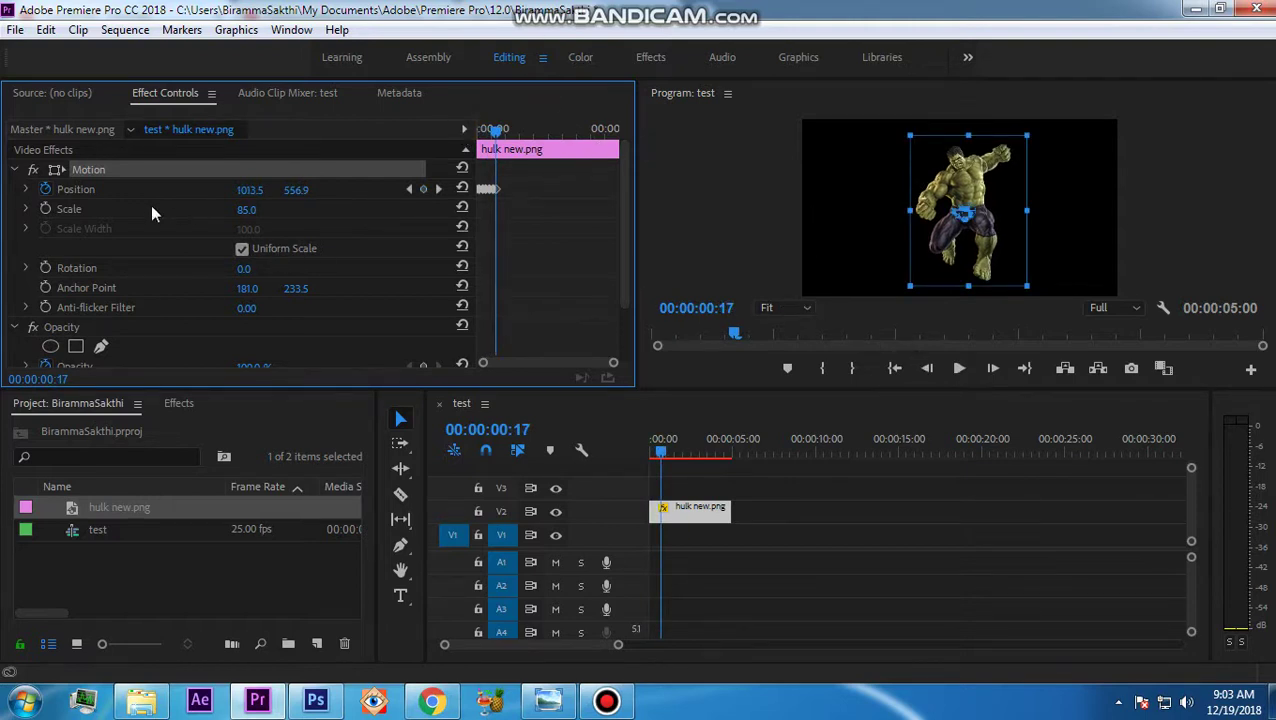
Key the Hulk shifted left at frame 21 and reset to 960, 540 at frame 24
click(438, 189)
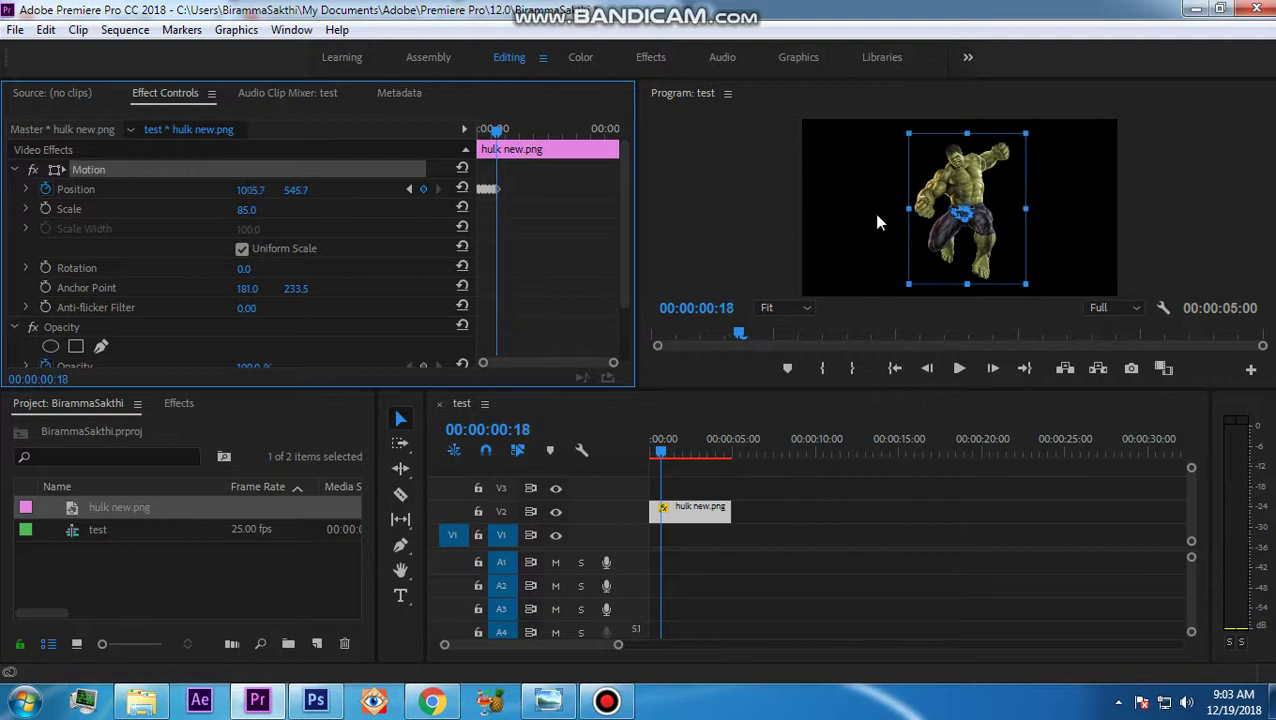
click(993, 369)
click(993, 369)
click(993, 369)
drag(993, 210, 987, 210)
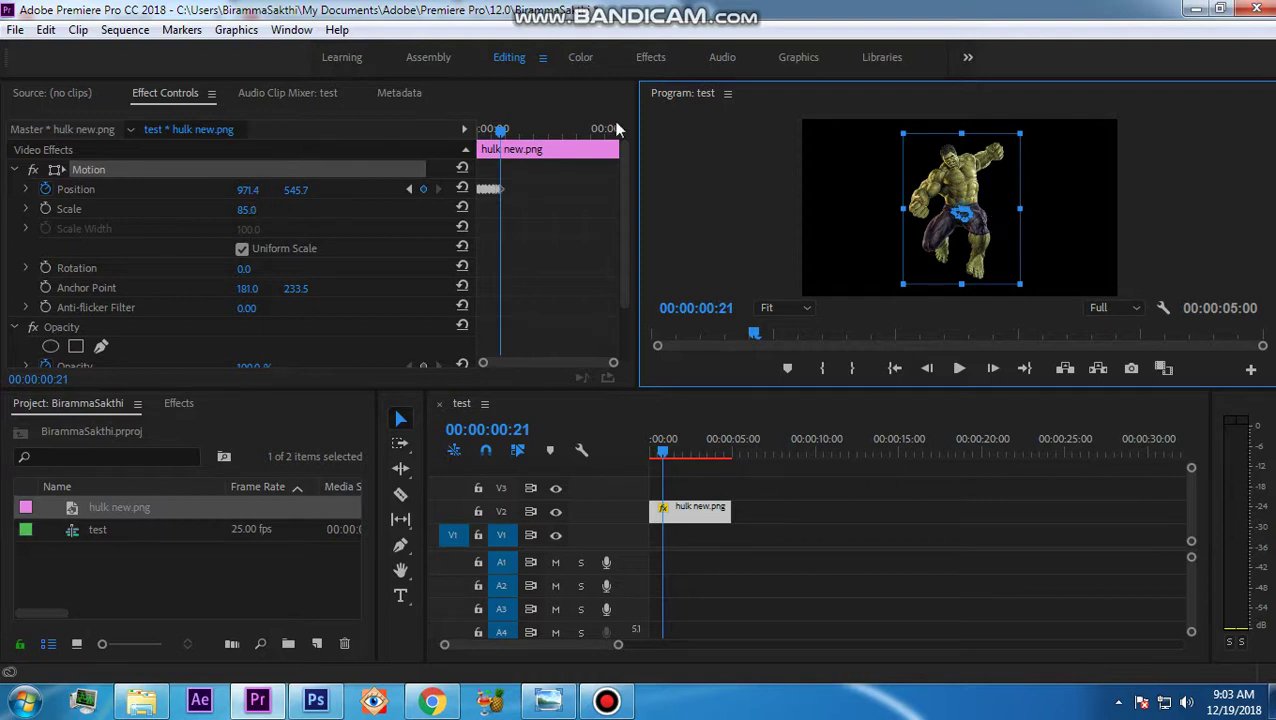
click(995, 369)
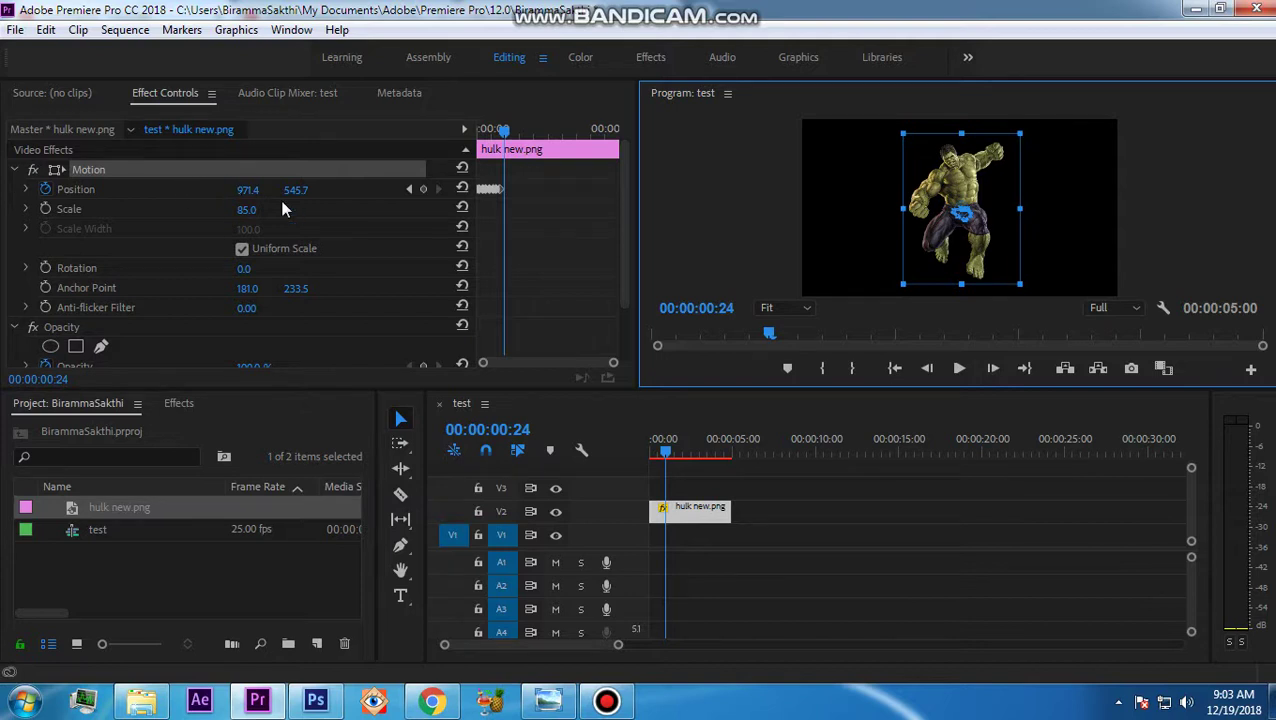
click(460, 187)
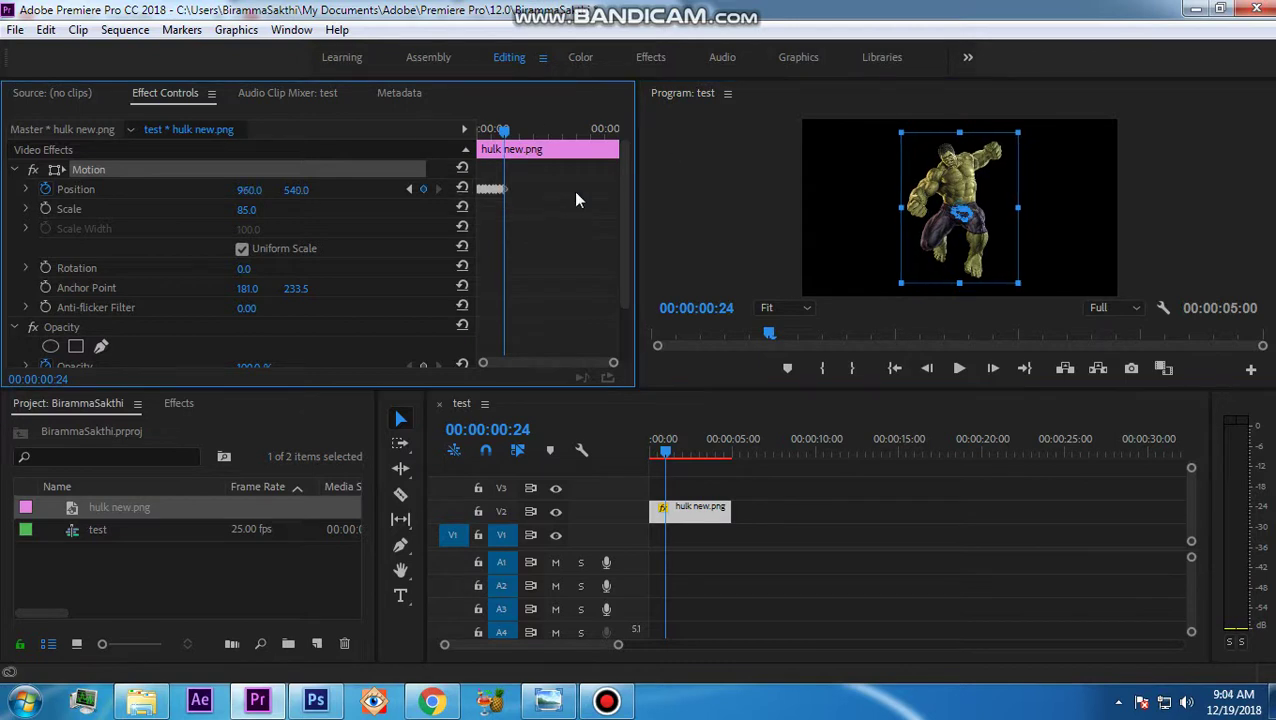
click(422, 189)
Apply Ease In temporal interpolation to the selected Position keyframes
right_click(504, 190)
mouse_move(631, 355)
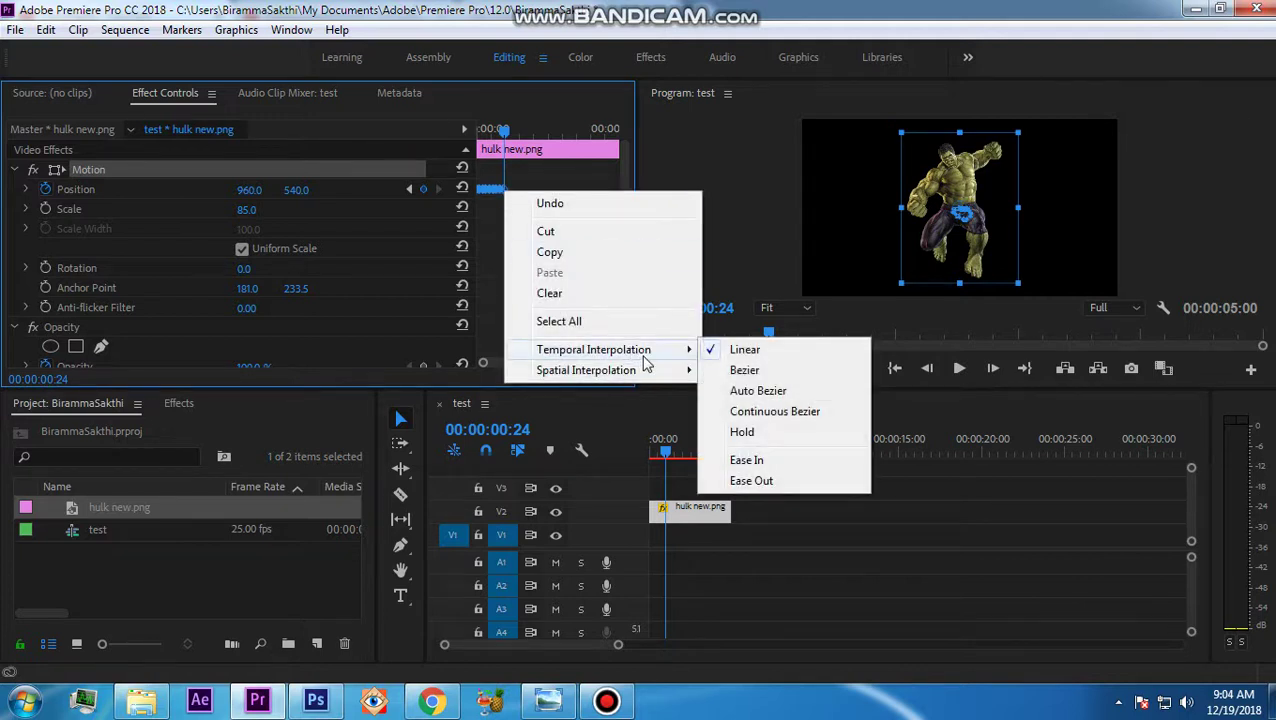
click(755, 459)
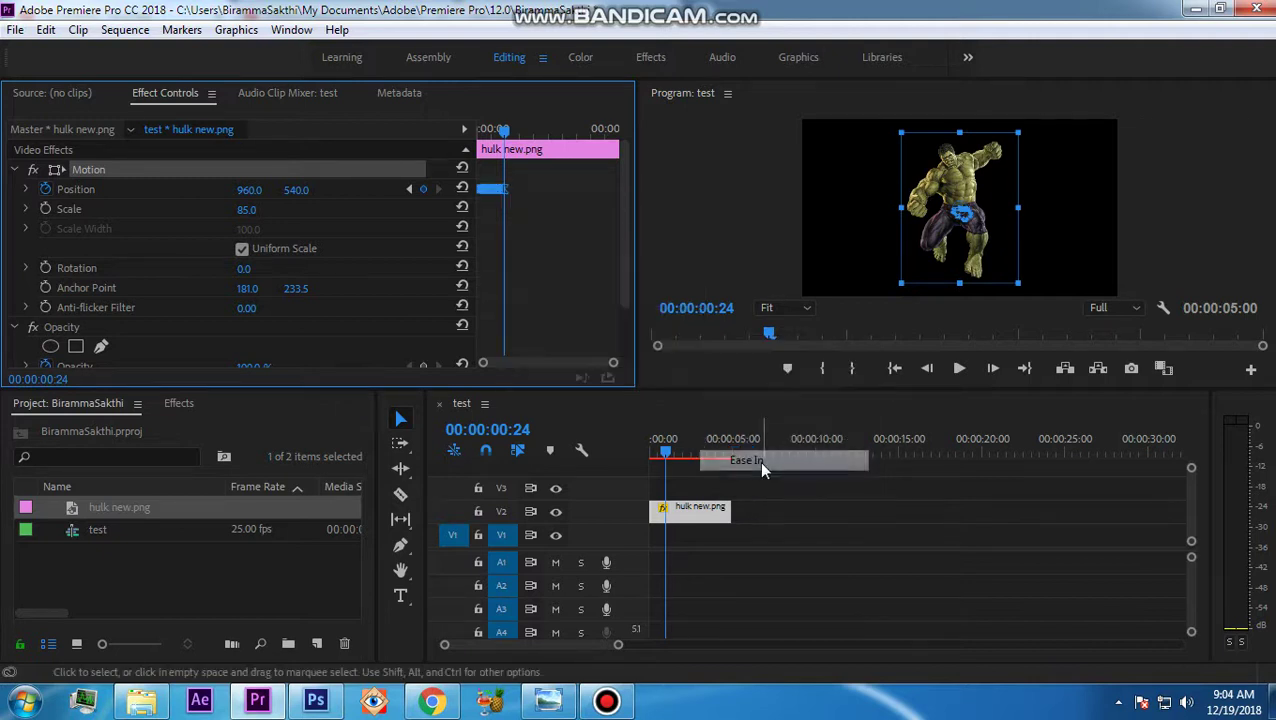
right_click(500, 189)
click(547, 252)
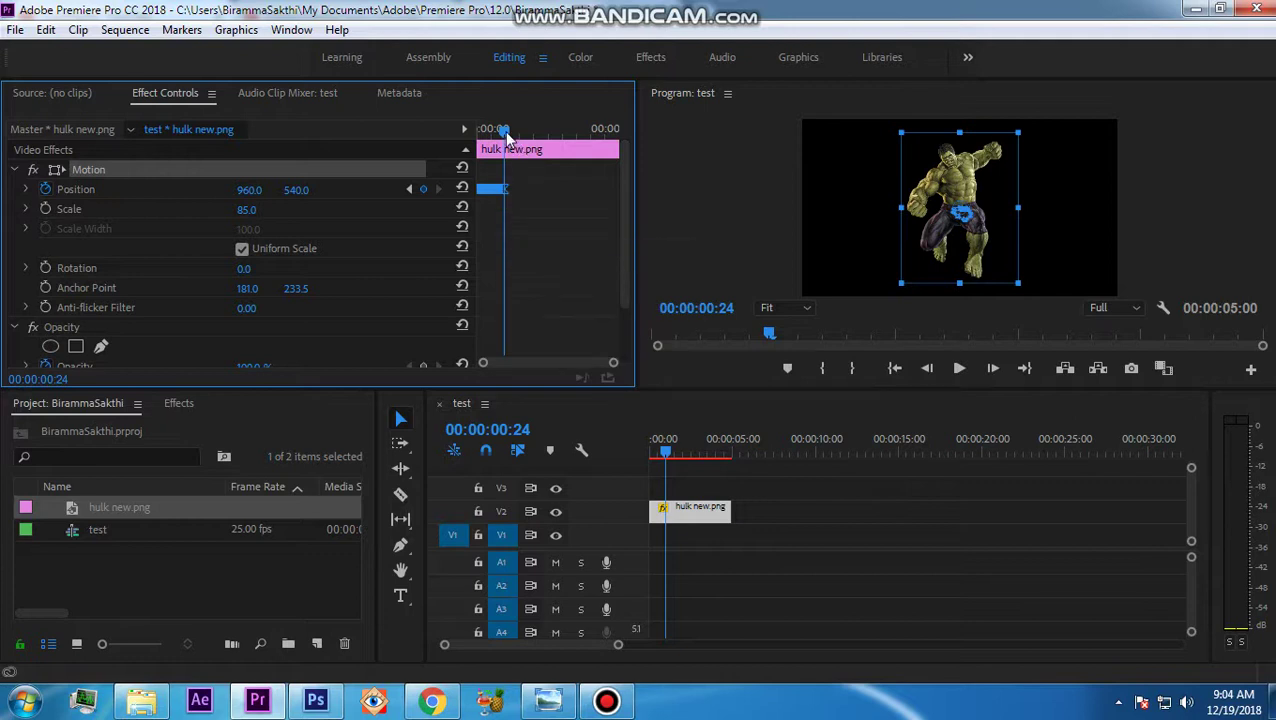
Move the playhead to 00:00:03:07 and marquee-select all the shake keyframes for copying
drag(505, 132, 508, 138)
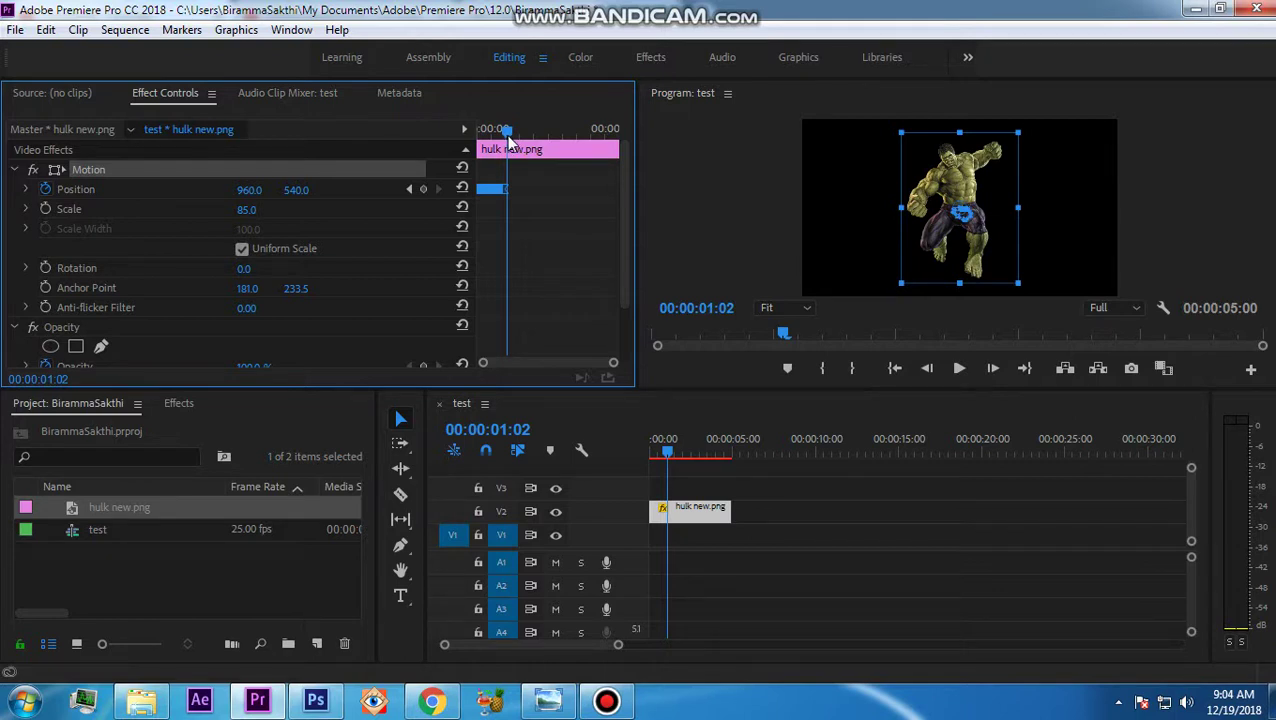
drag(511, 138, 542, 147)
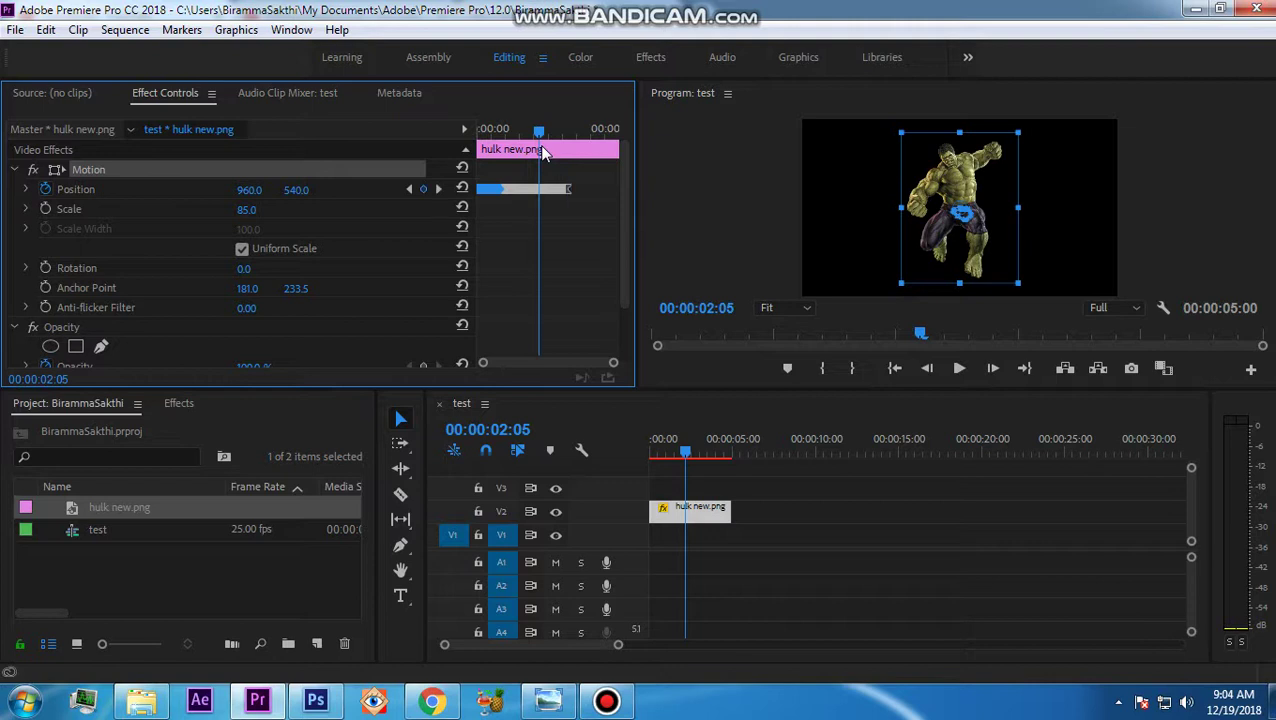
drag(541, 148, 574, 150)
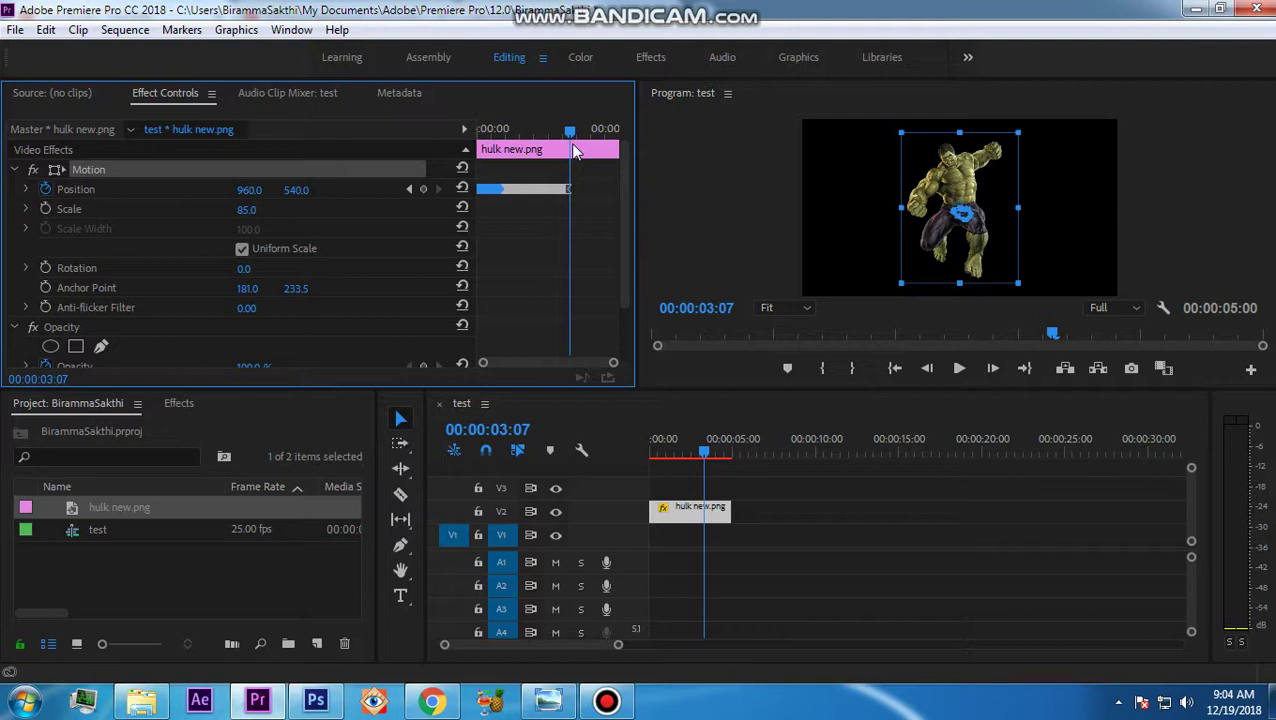
click(574, 224)
drag(610, 179, 478, 199)
right_click(534, 197)
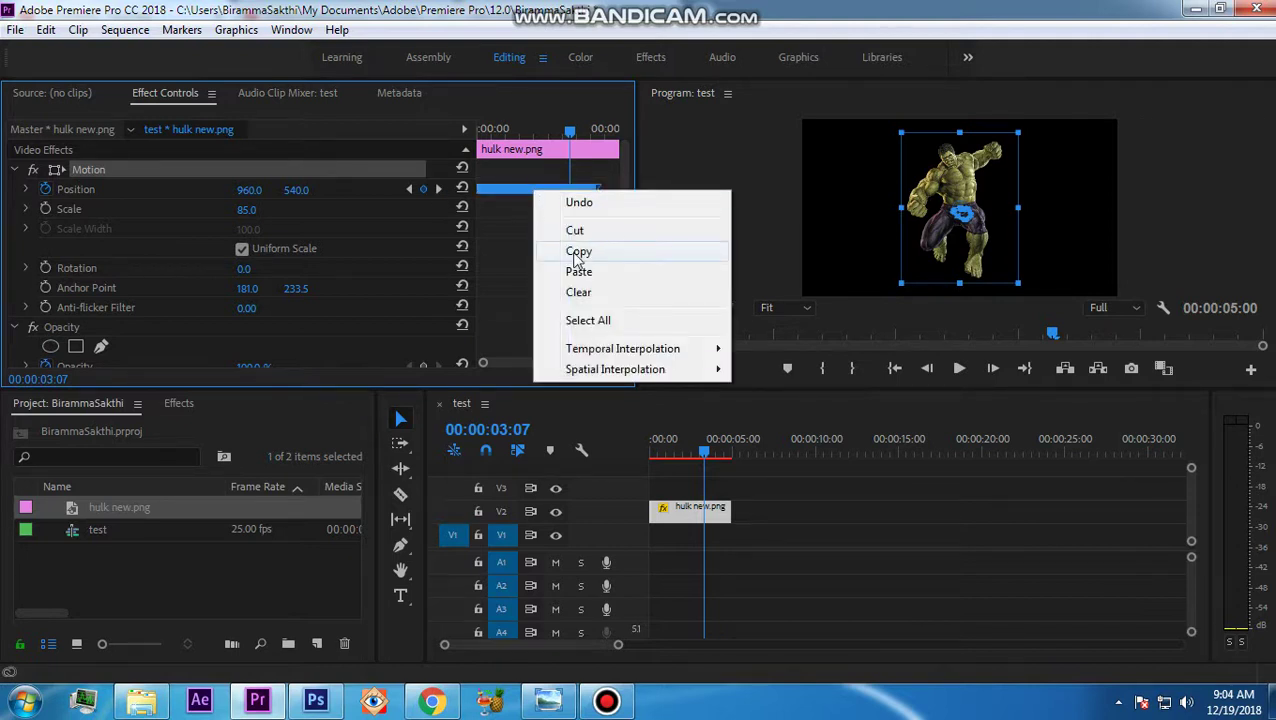
Copy the Position shake keyframes to 00:00:04:09 on the hulk clip, then play from 00:00:00:00
click(550, 250)
drag(575, 141, 607, 158)
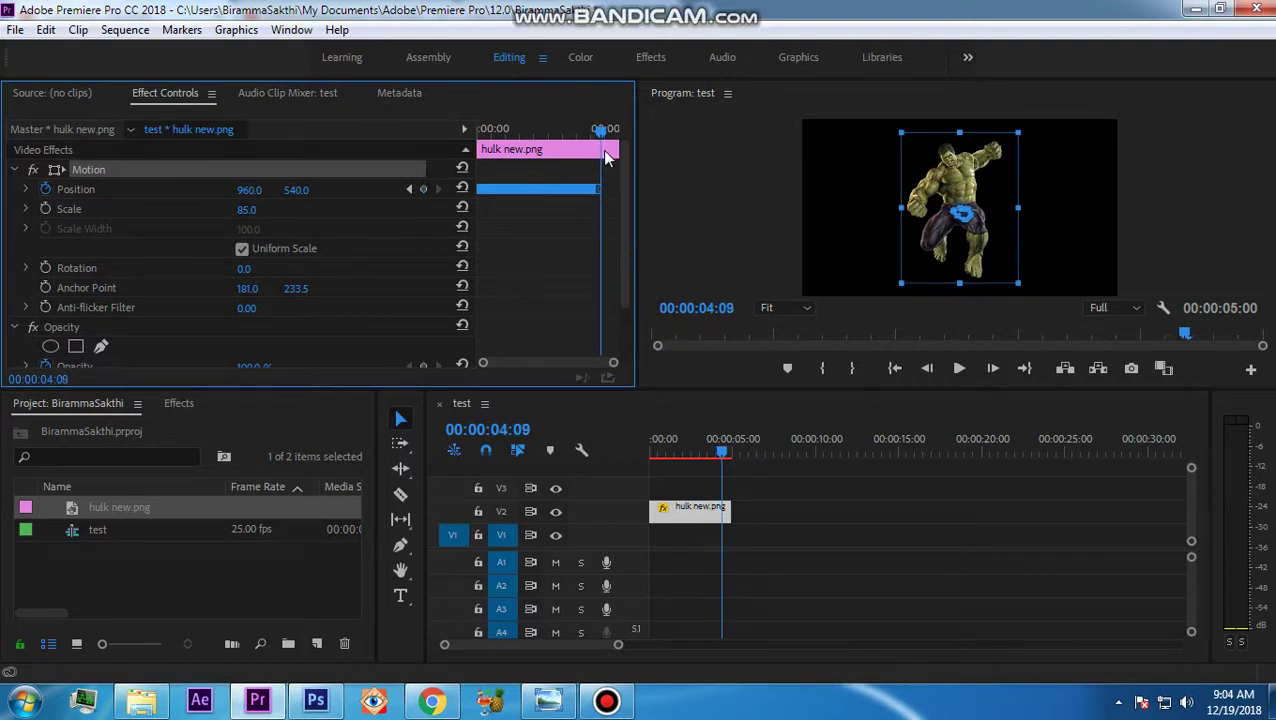
key(ctrl+v)
drag(605, 157, 466, 146)
key(space)
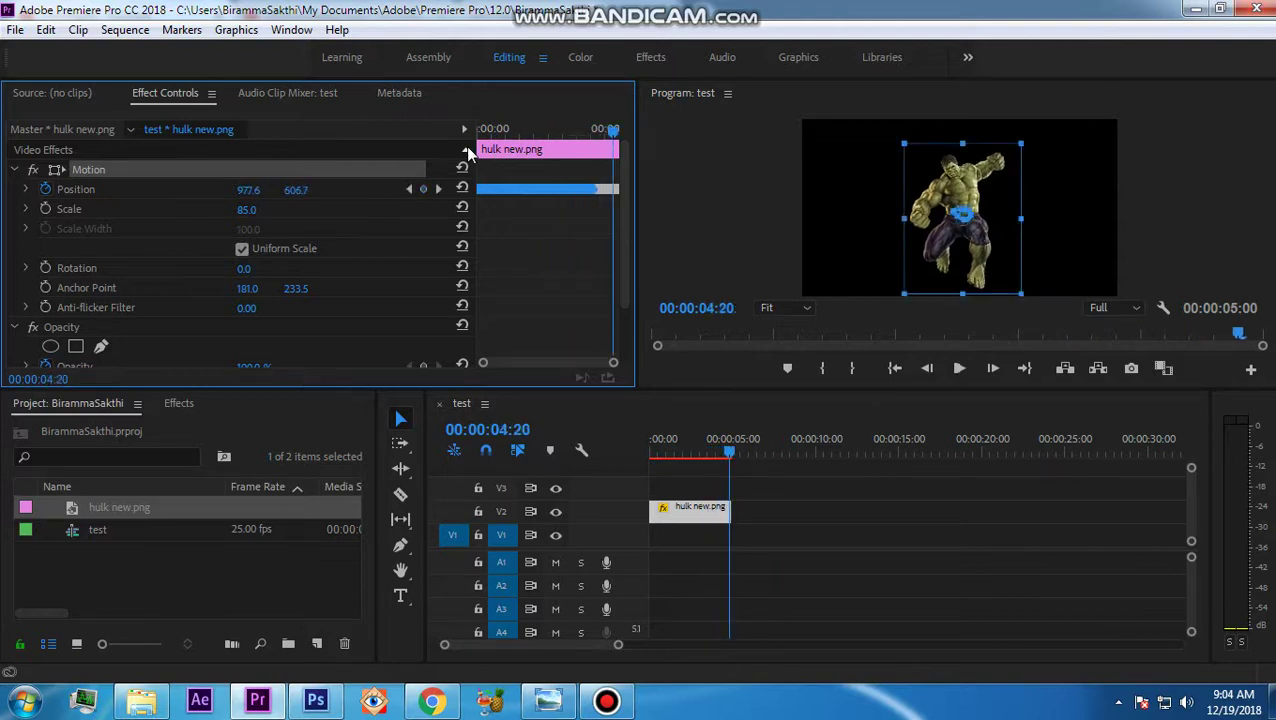
Review the three Position shakes in playback, rewind to 00:00:00:00, and bring up the Bandicam recorder
key(space)
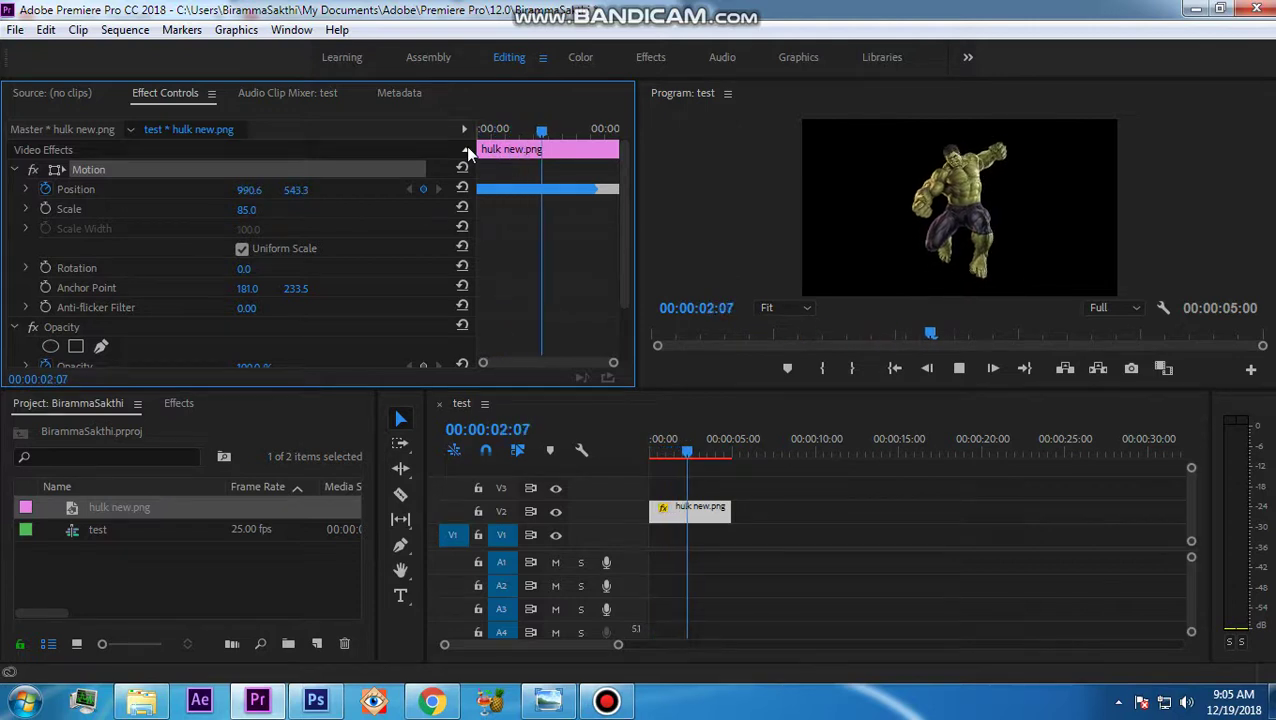
key(space)
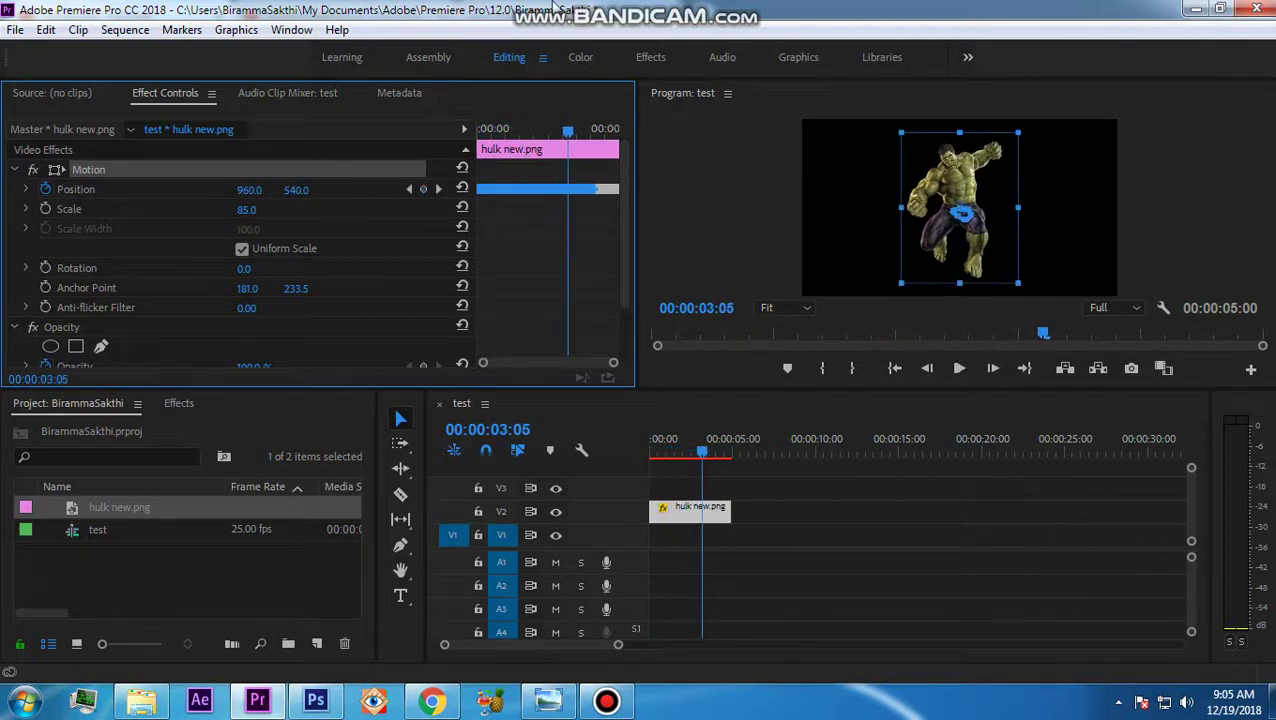
drag(700, 452, 619, 455)
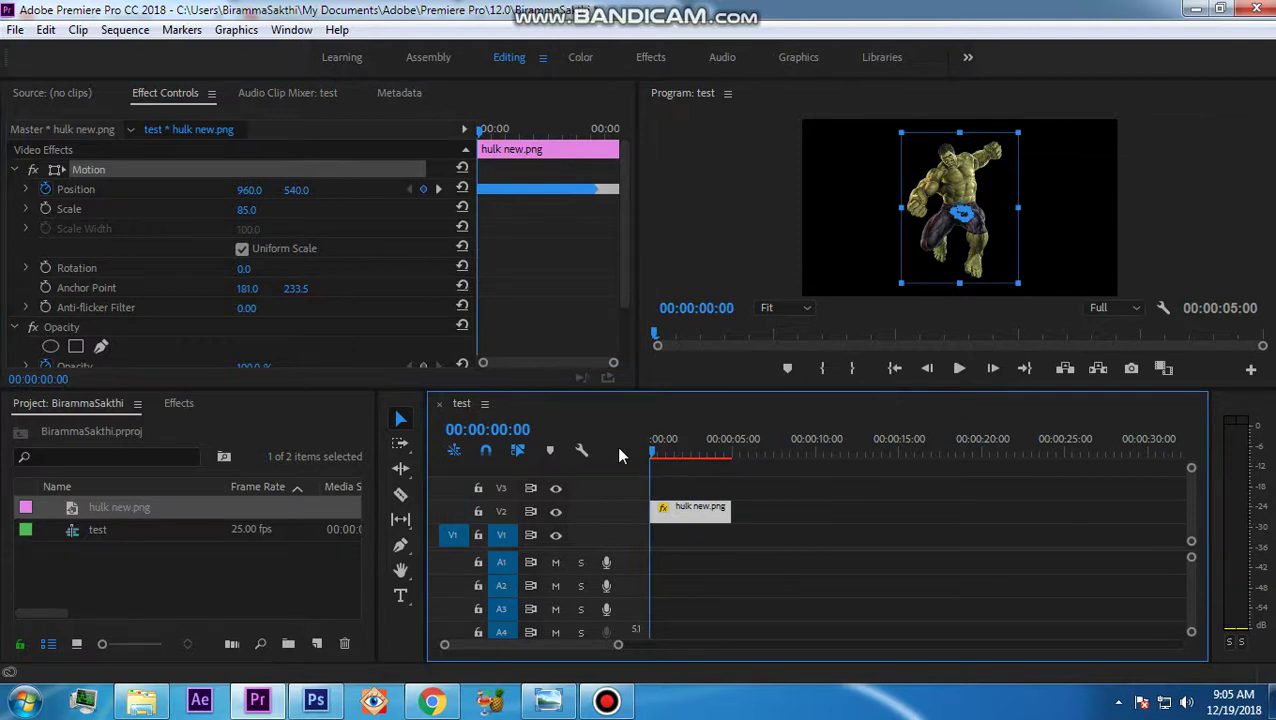
click(606, 701)
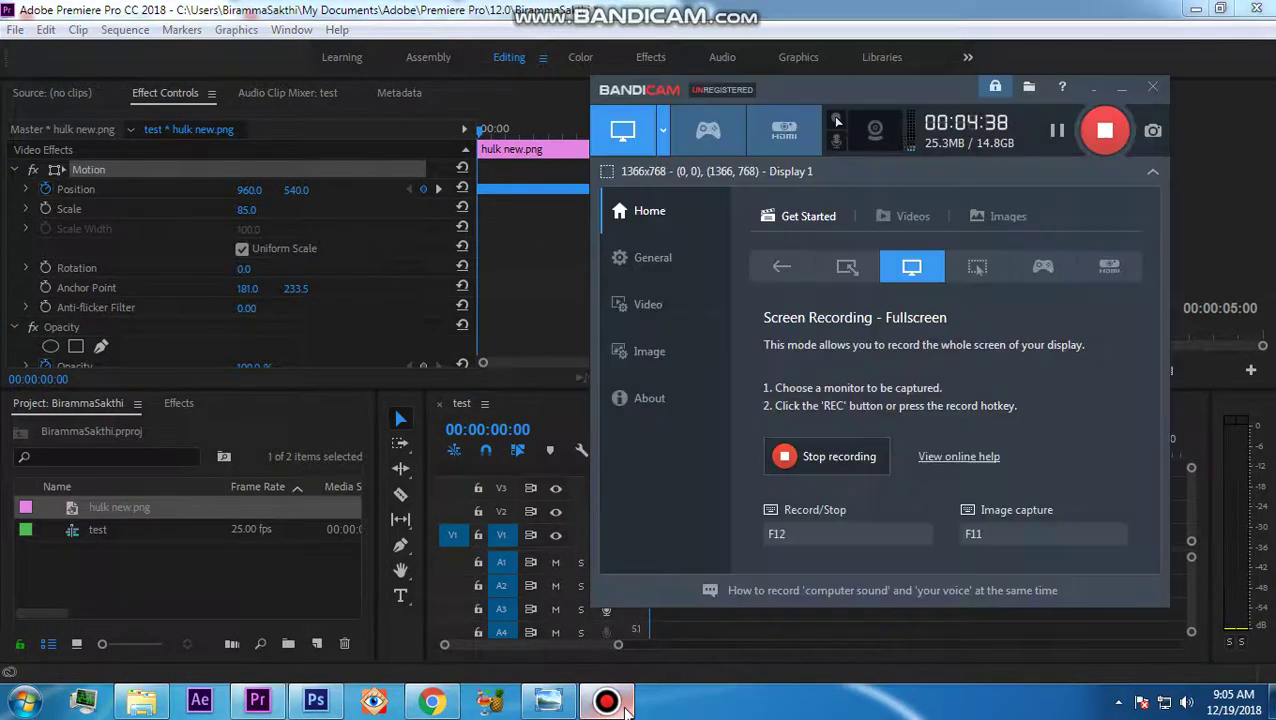